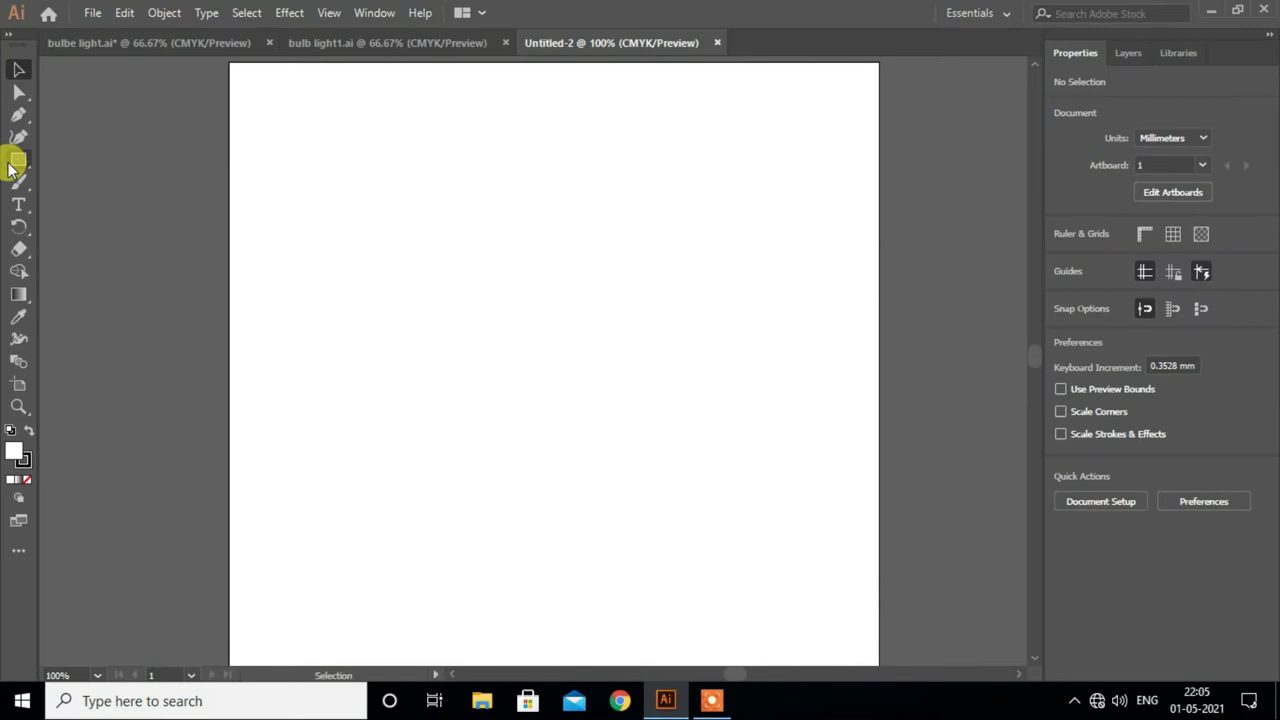
Draw a circle near the top of the page and a square overlapping its bottom.
{"action": "left_click_drag", "start_coordinate": [12, 168], "coordinate": [100, 180]}
{"action": "left_click_drag", "start_coordinate": [551, 230], "coordinate": [667, 343]}
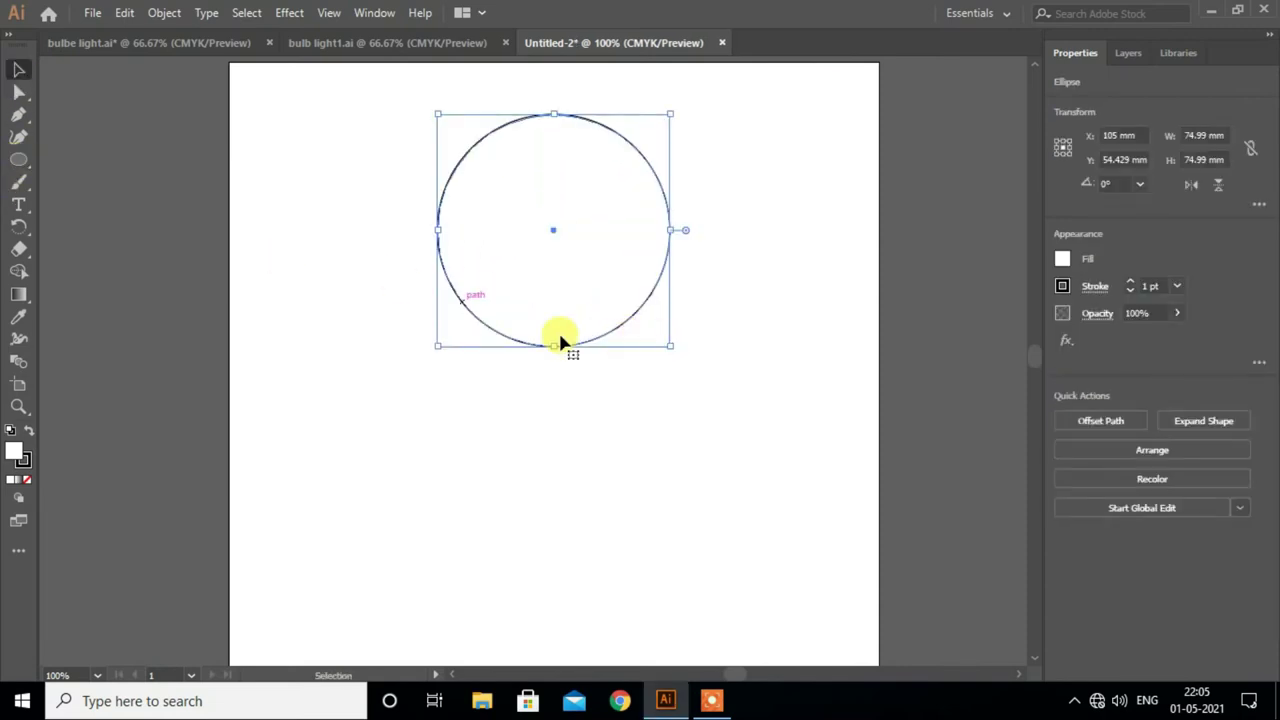
{"action": "left_click", "coordinate": [18, 162]}
{"action": "left_click", "coordinate": [90, 160]}
{"action": "left_click_drag", "start_coordinate": [502, 313], "coordinate": [617, 432]}
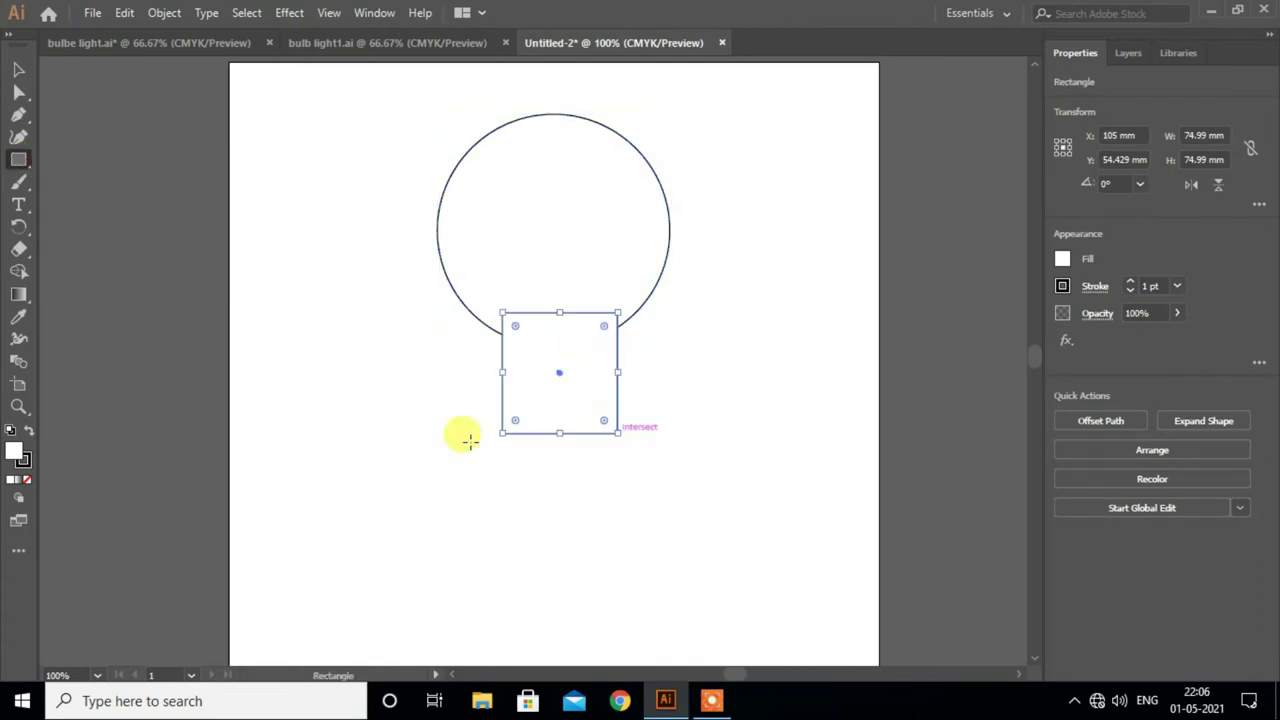
Centre the square horizontally under the circle and shorten it by raising its bottom edge.
{"action": "left_click", "coordinate": [18, 69]}
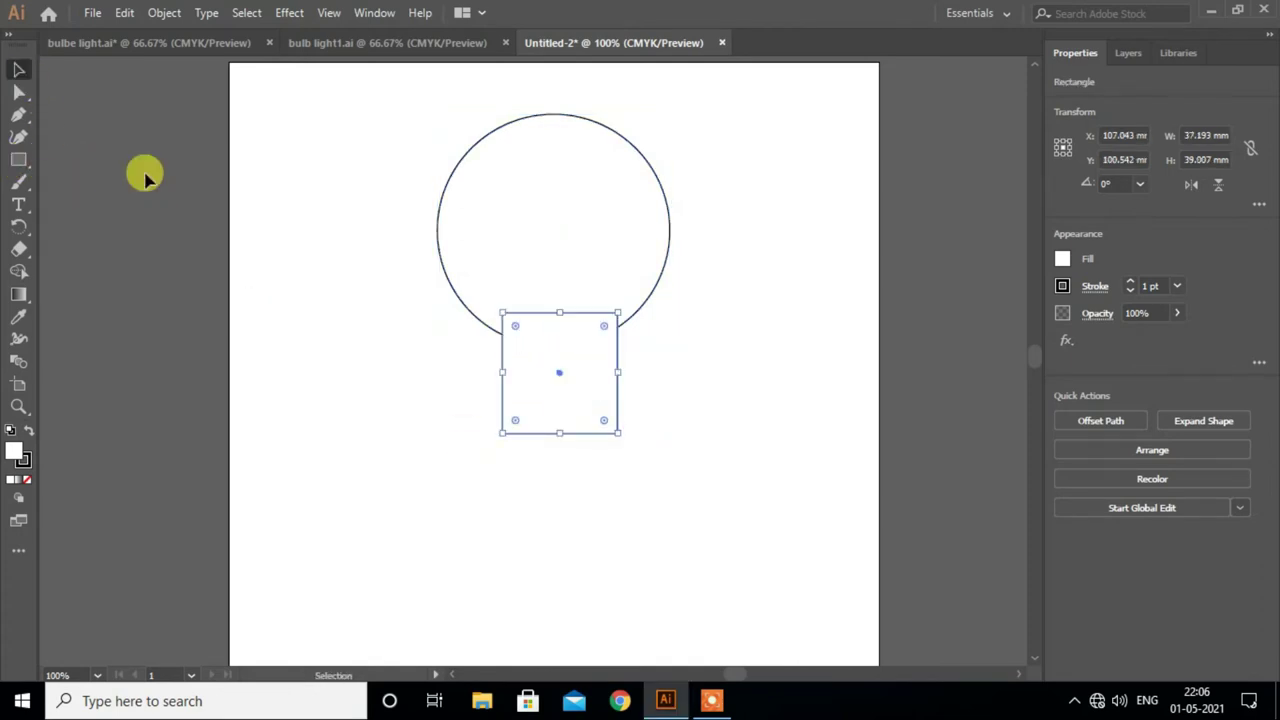
{"action": "left_click", "coordinate": [651, 449]}
{"action": "left_click_drag", "start_coordinate": [545, 391], "coordinate": [543, 389]}
{"action": "left_click", "coordinate": [730, 383]}
{"action": "left_click_drag", "start_coordinate": [380, 183], "coordinate": [666, 426]}
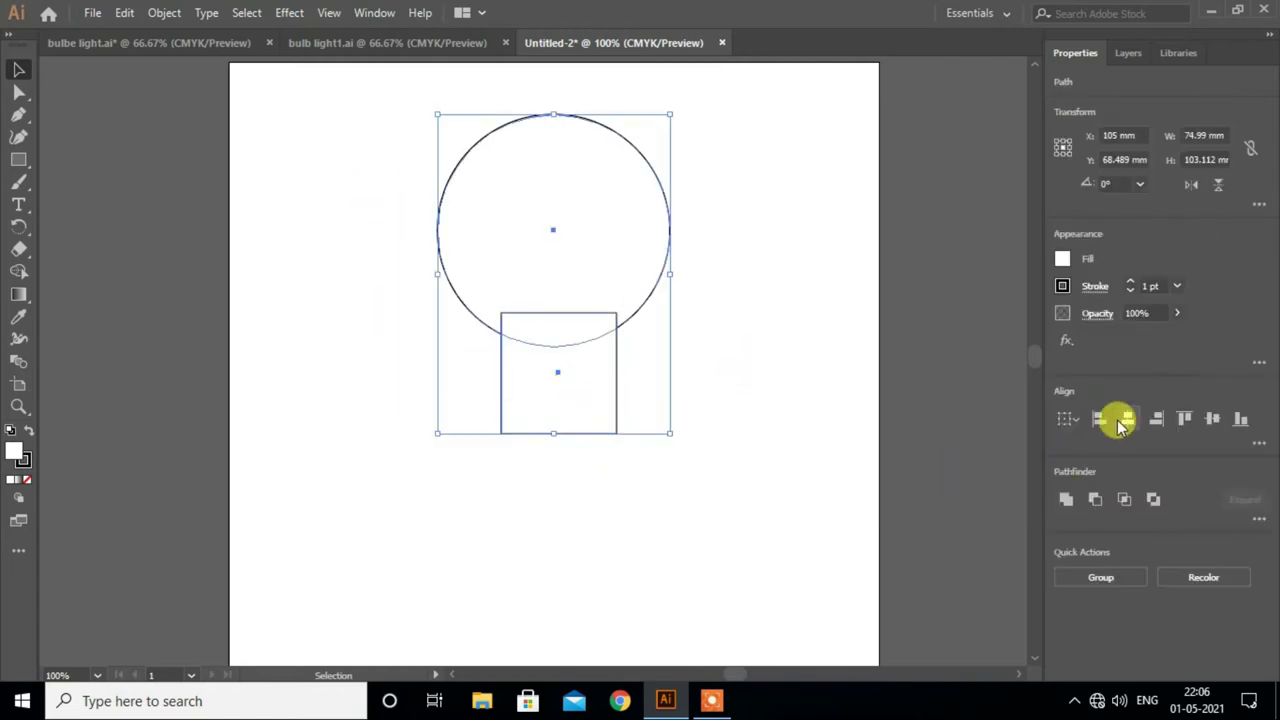
{"action": "left_click", "coordinate": [1122, 422]}
{"action": "left_click", "coordinate": [767, 433]}
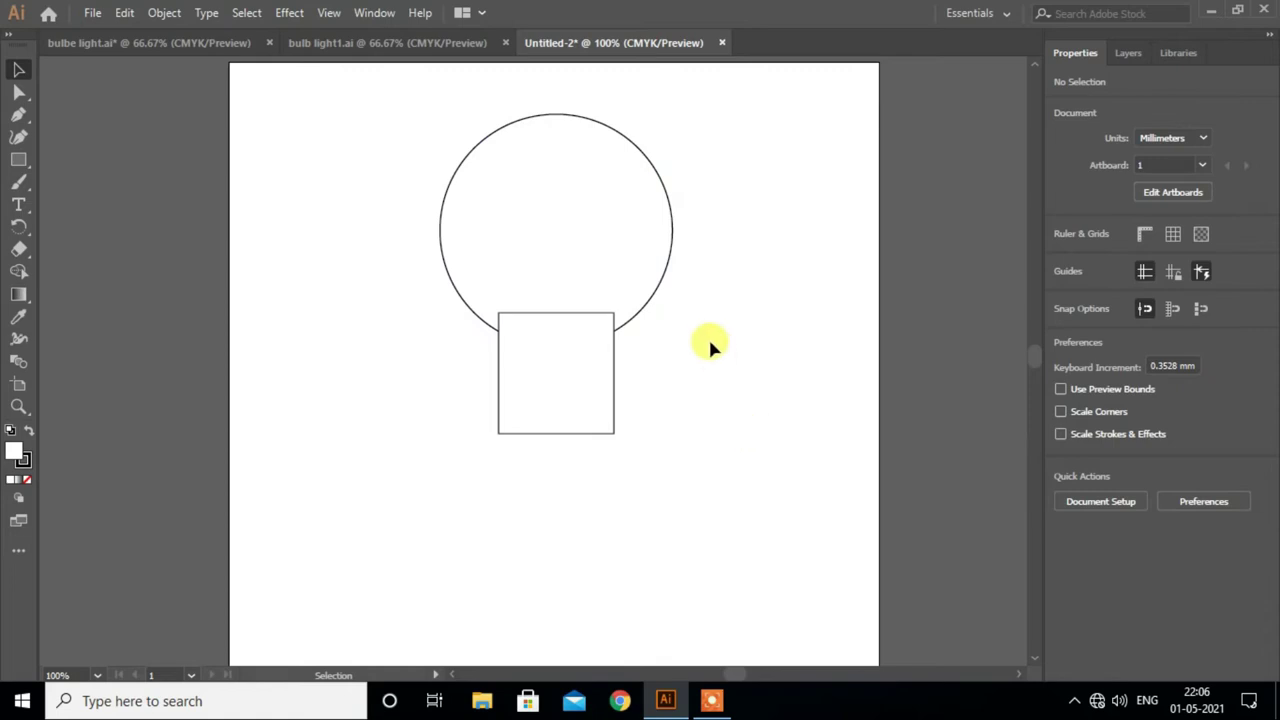
{"action": "left_click", "coordinate": [559, 390]}
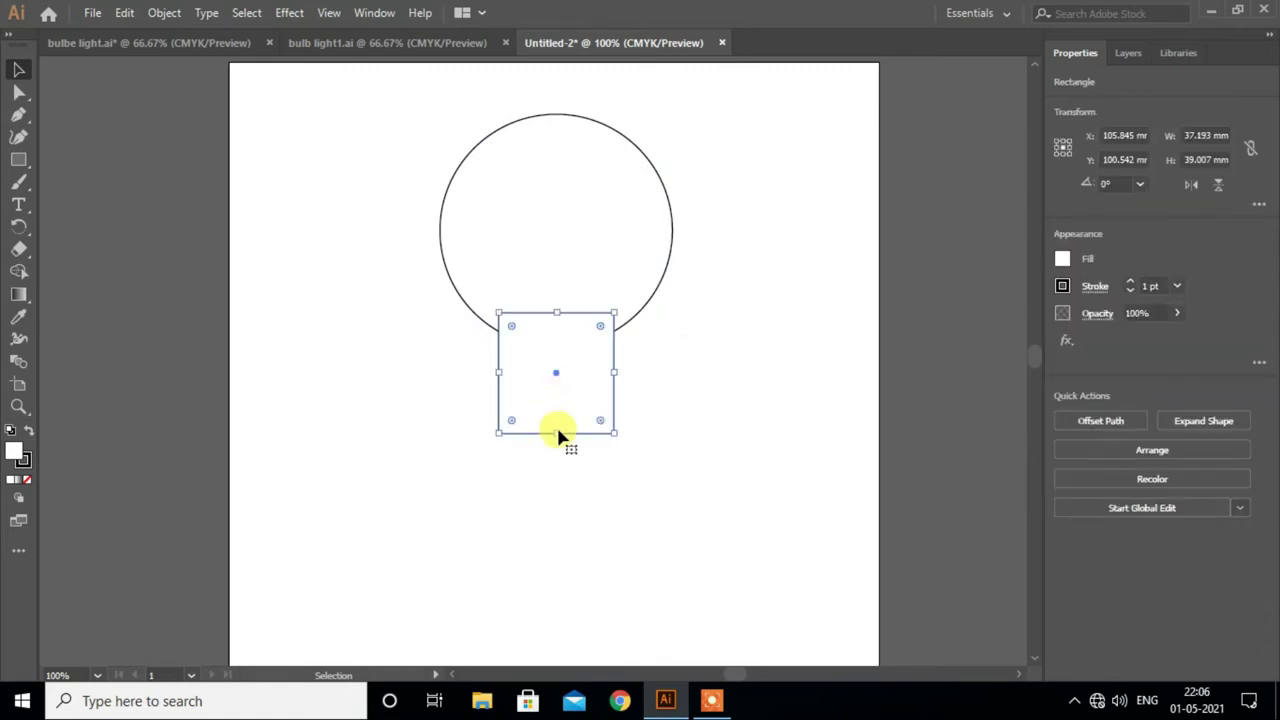
{"action": "left_click_drag", "start_coordinate": [557, 433], "coordinate": [557, 417]}
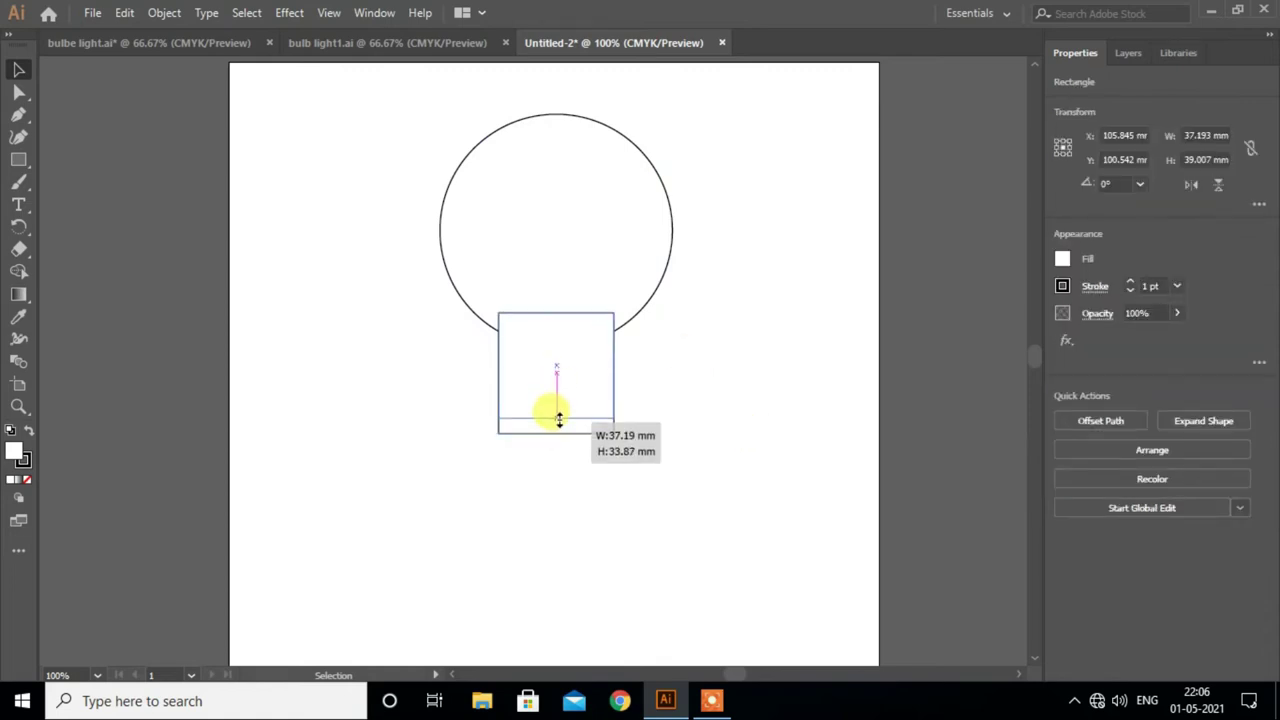
Unite the circle and rectangle into one bulb outline with Pathfinder.
{"action": "left_click_drag", "start_coordinate": [706, 184], "coordinate": [586, 334]}
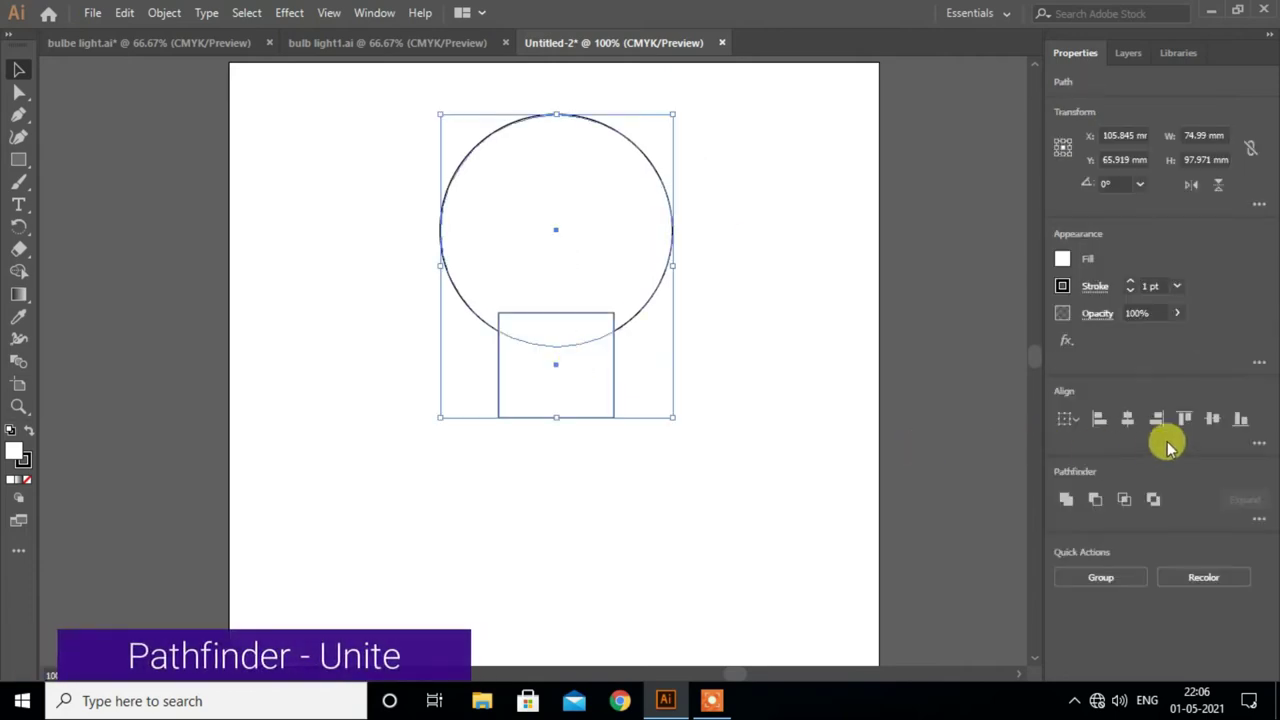
{"action": "left_click", "coordinate": [1078, 495]}
{"action": "left_click", "coordinate": [633, 446]}
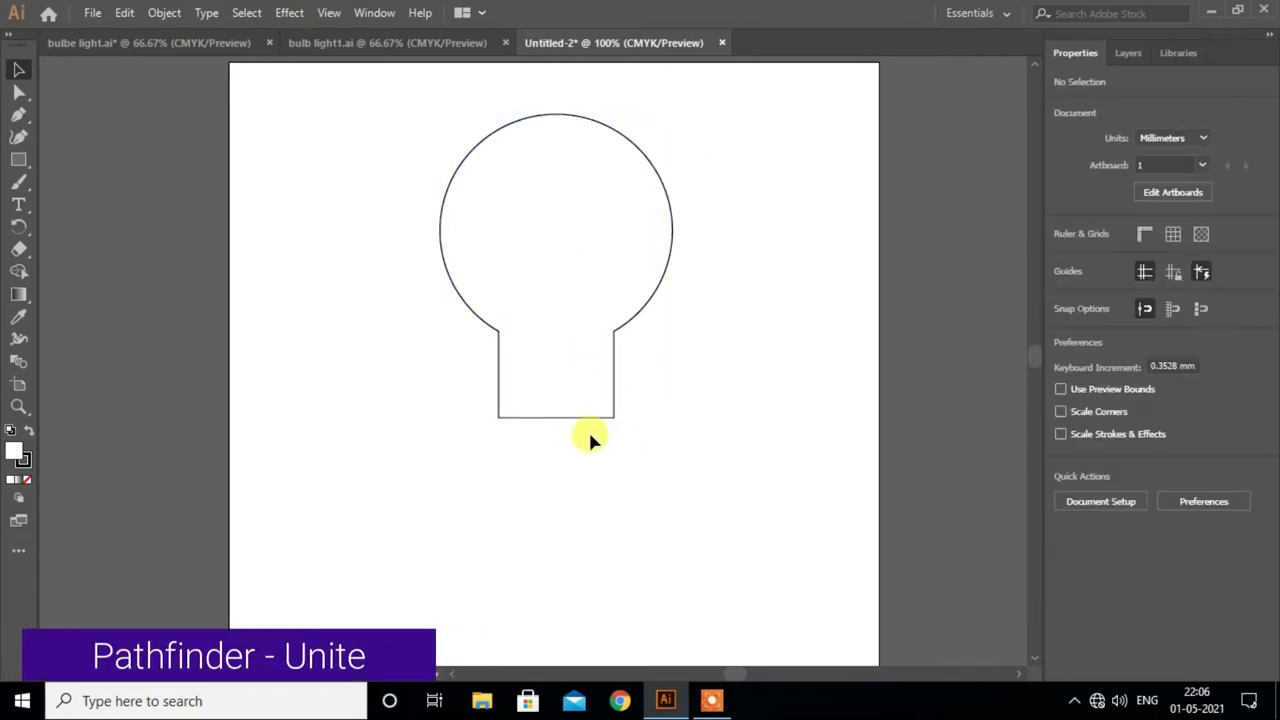
Delete the anchor at the bulb's right neck corner to open the path.
{"action": "scroll", "coordinate": [564, 436], "scroll_direction": "up", "scroll_amount": 1, "text": "alt"}
{"action": "scroll", "coordinate": [564, 436], "scroll_direction": "up", "scroll_amount": 3}
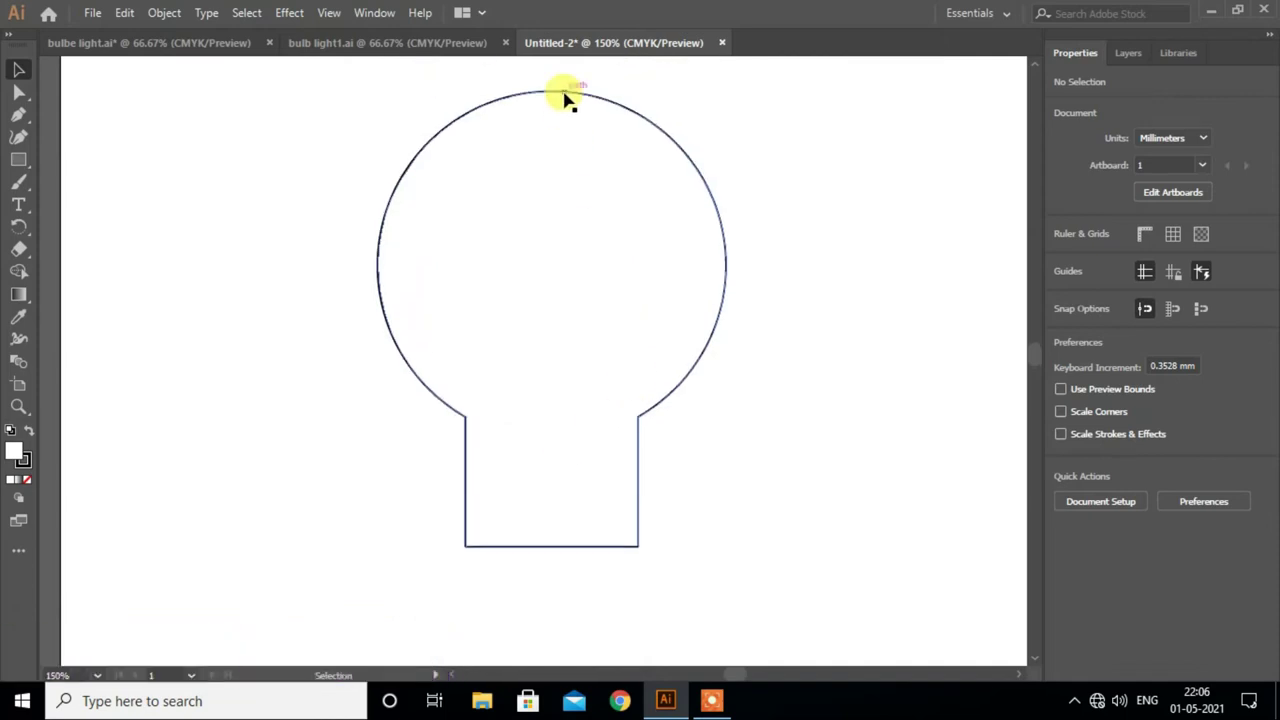
{"action": "left_click", "coordinate": [566, 97]}
{"action": "left_click", "coordinate": [18, 92]}
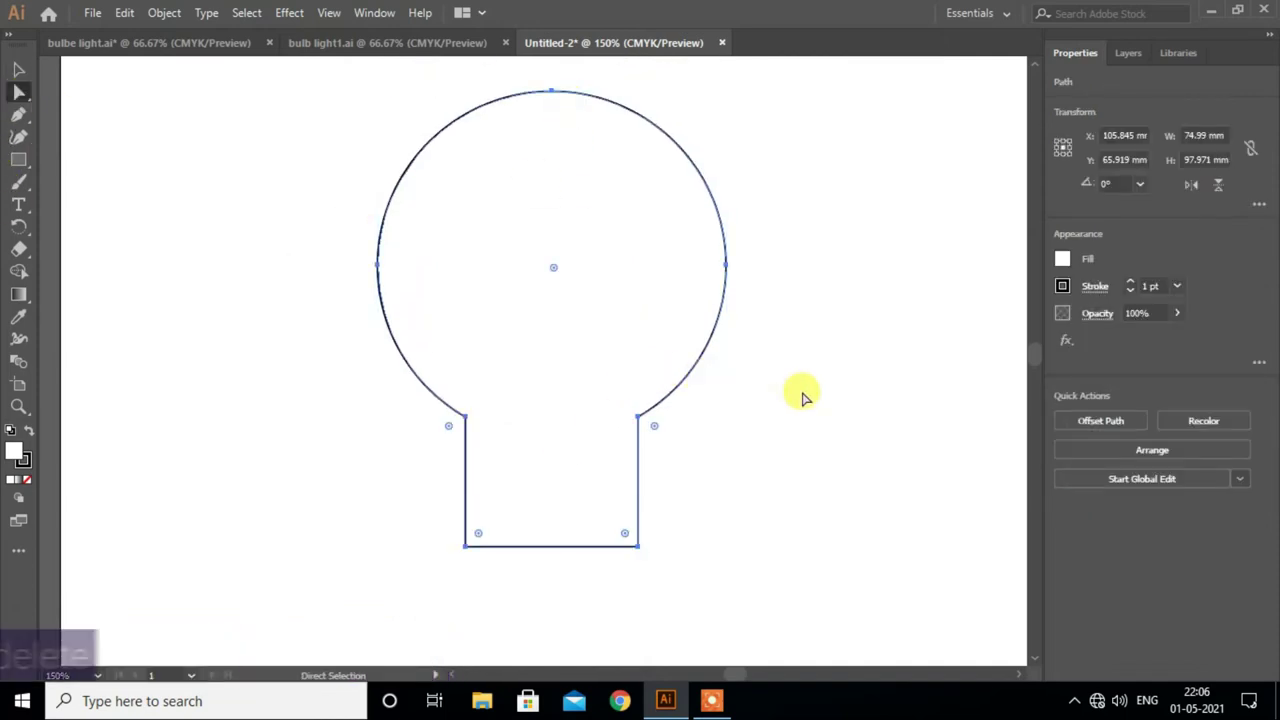
{"action": "left_click_drag", "start_coordinate": [727, 268], "coordinate": [632, 424]}
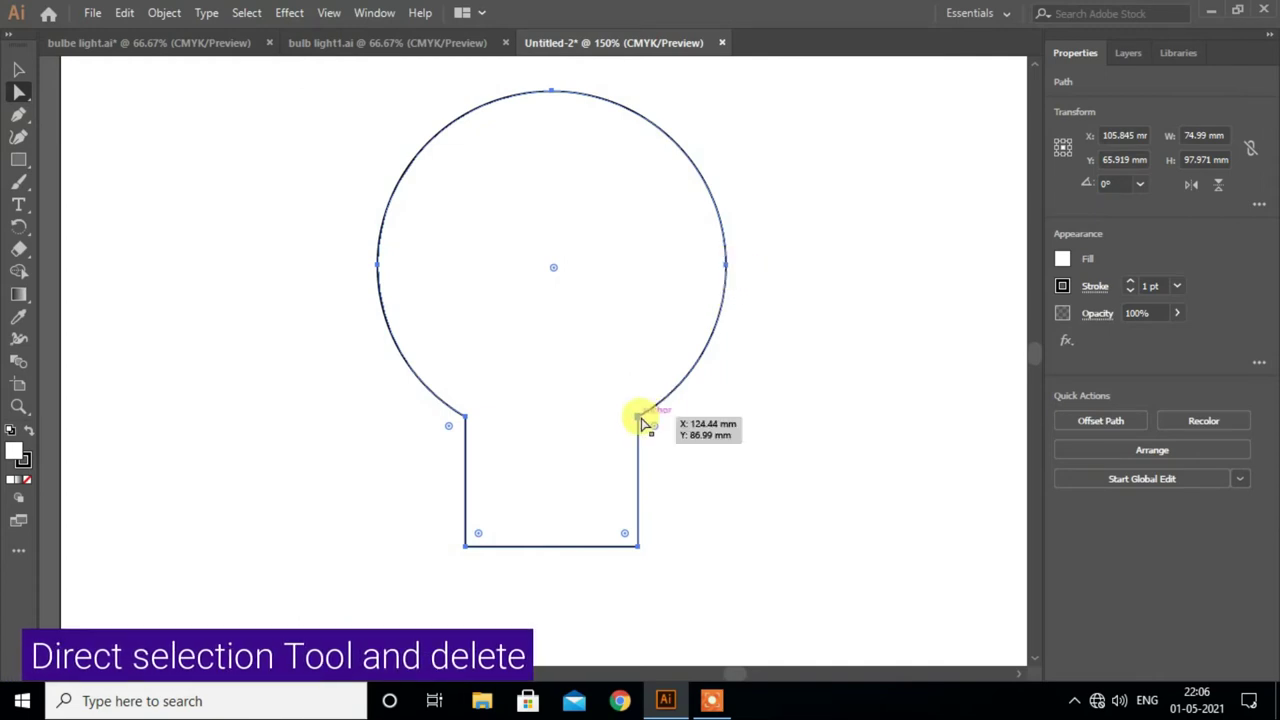
{"action": "key", "text": "Delete"}
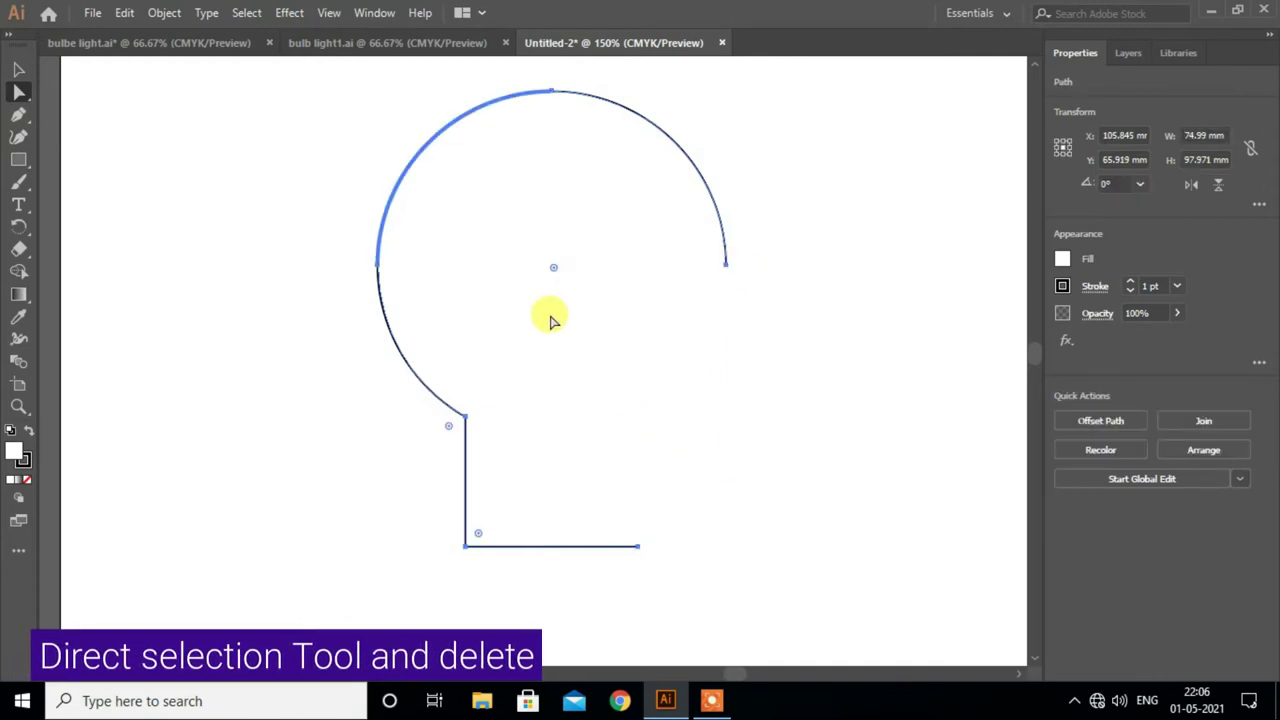
{"action": "left_click", "coordinate": [18, 69]}
{"action": "left_click", "coordinate": [796, 343]}
{"action": "scroll", "coordinate": [796, 343], "scroll_direction": "down", "scroll_amount": 1}
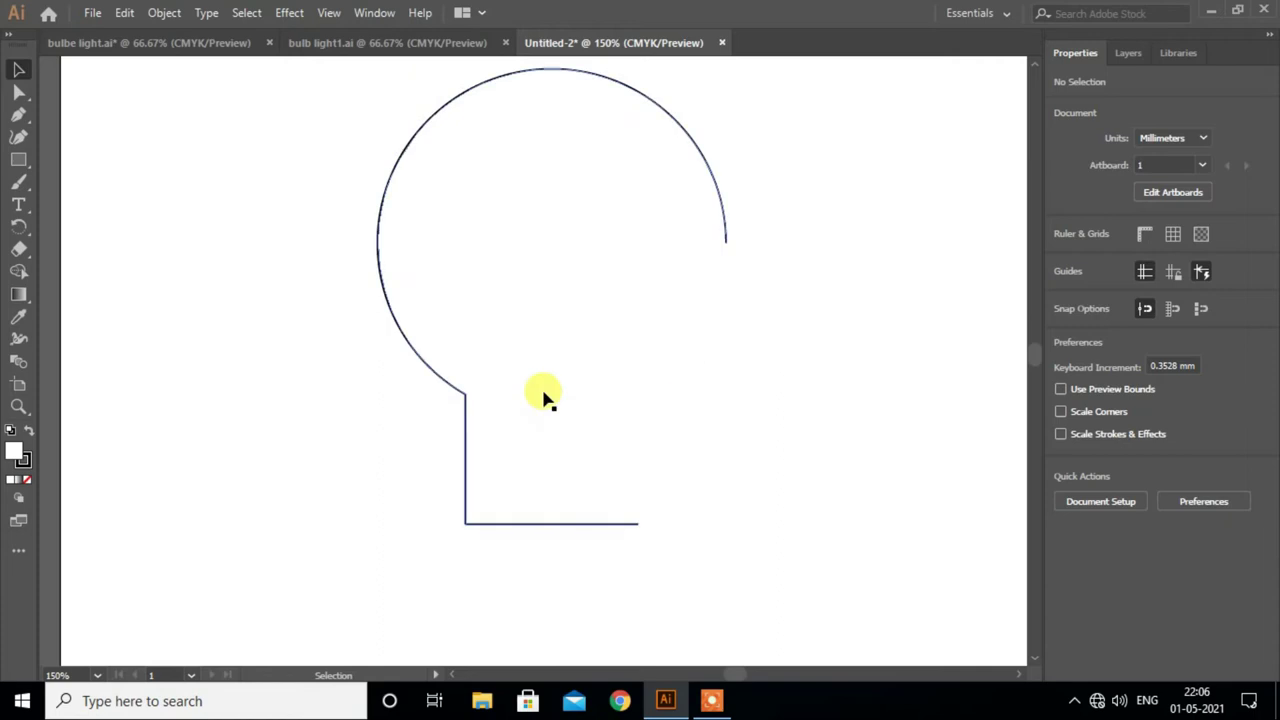
Round the corner where the arc meets the left neck into a smooth curve.
{"action": "left_click", "coordinate": [437, 378]}
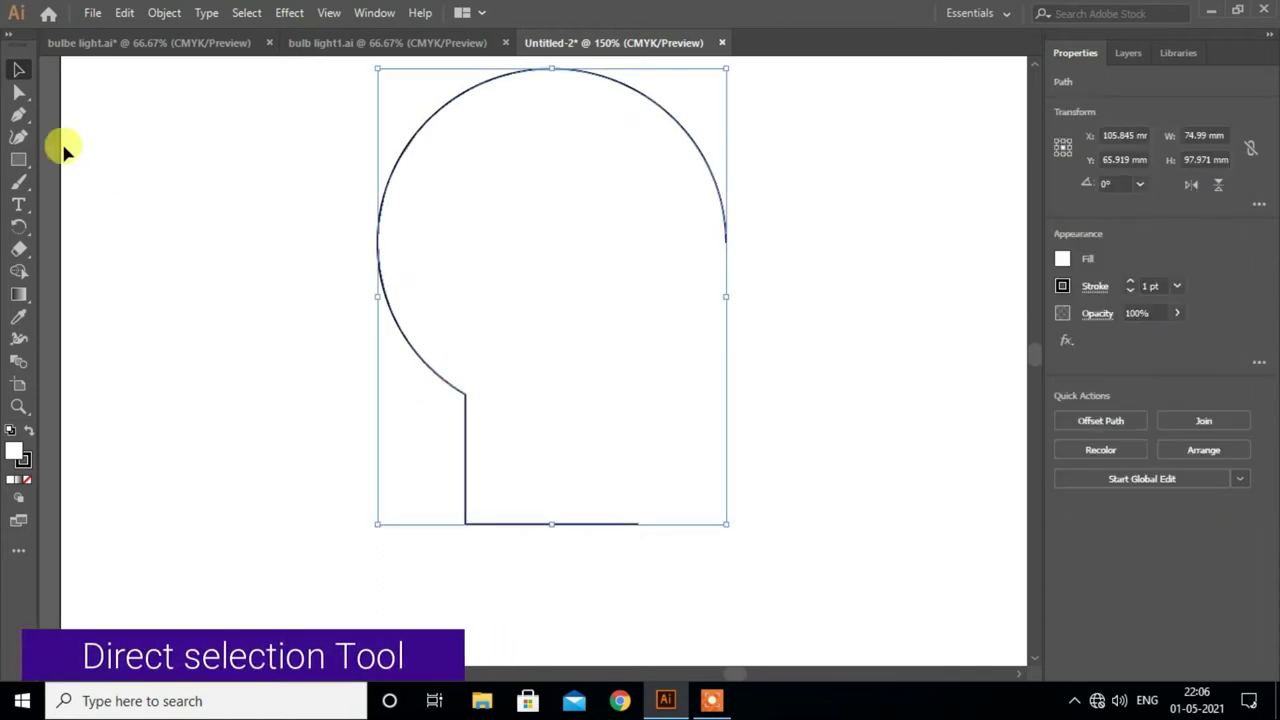
{"action": "left_click", "coordinate": [18, 94]}
{"action": "left_click_drag", "start_coordinate": [452, 407], "coordinate": [157, 517]}
{"action": "scroll", "coordinate": [614, 409], "scroll_direction": "down", "scroll_amount": 1}
{"action": "scroll", "coordinate": [614, 409], "scroll_direction": "up", "scroll_amount": 3}
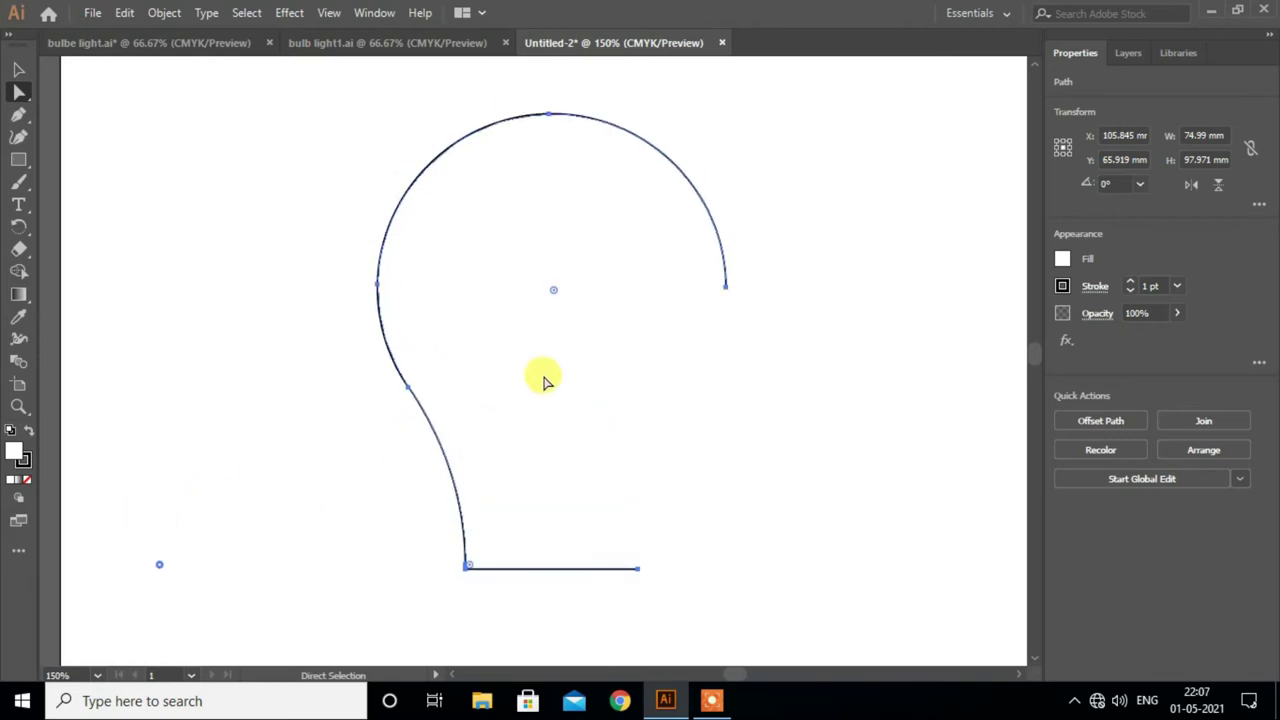
{"action": "left_click", "coordinate": [18, 69]}
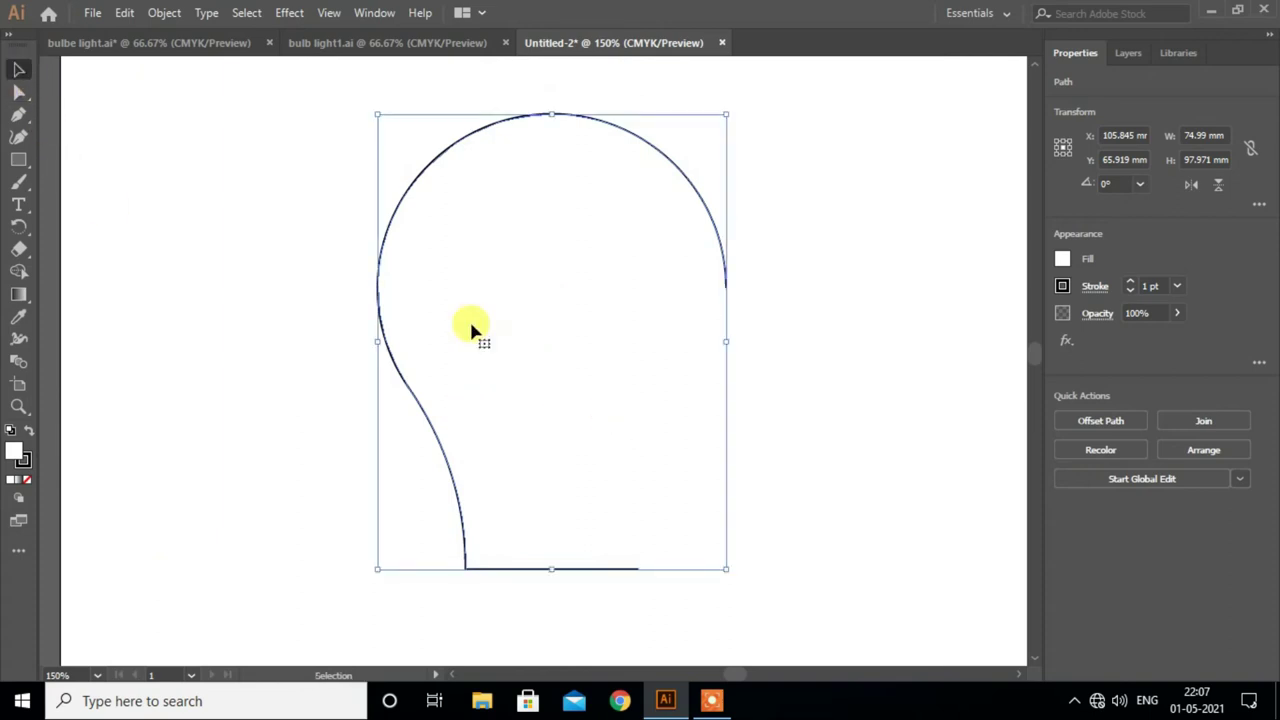
{"action": "scroll", "coordinate": [662, 312], "scroll_direction": "down", "scroll_amount": 1}
Make a 90% uniform scaled copy of the open bulb path inside the original.
{"action": "right_click", "coordinate": [665, 297]}
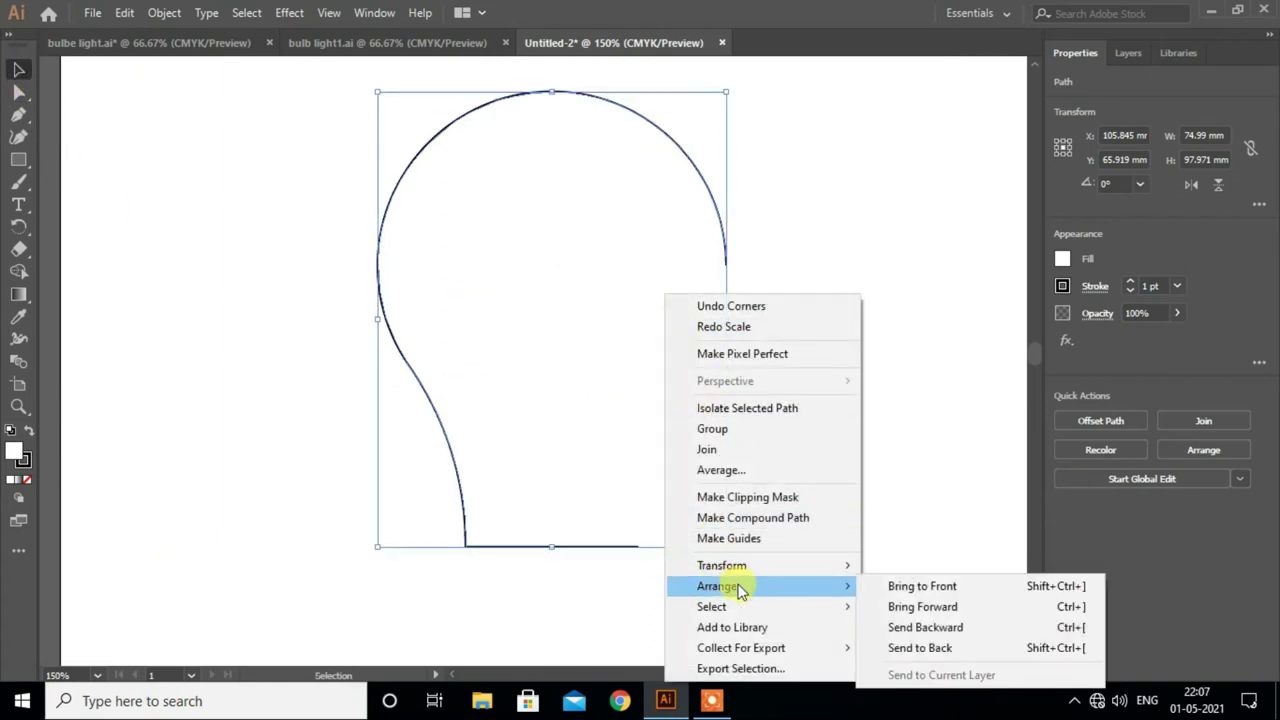
{"action": "mouse_move", "coordinate": [721, 566]}
{"action": "left_click", "coordinate": [903, 493]}
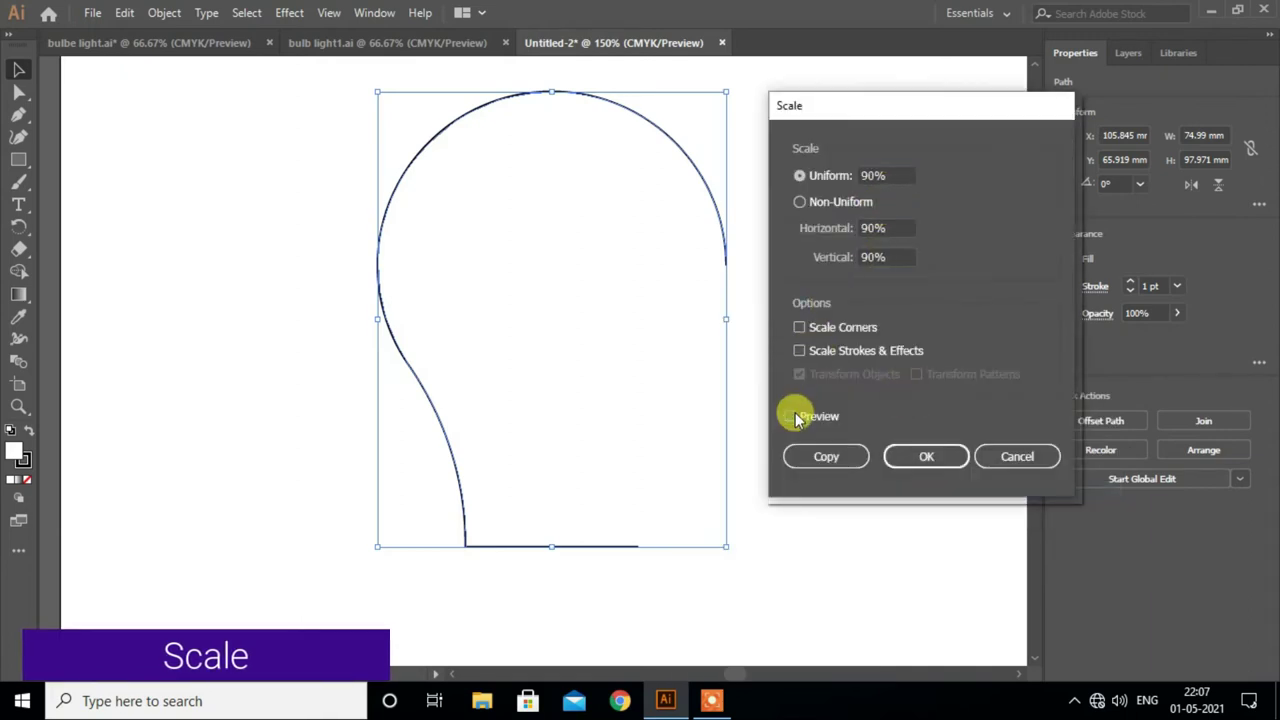
{"action": "left_click", "coordinate": [826, 456]}
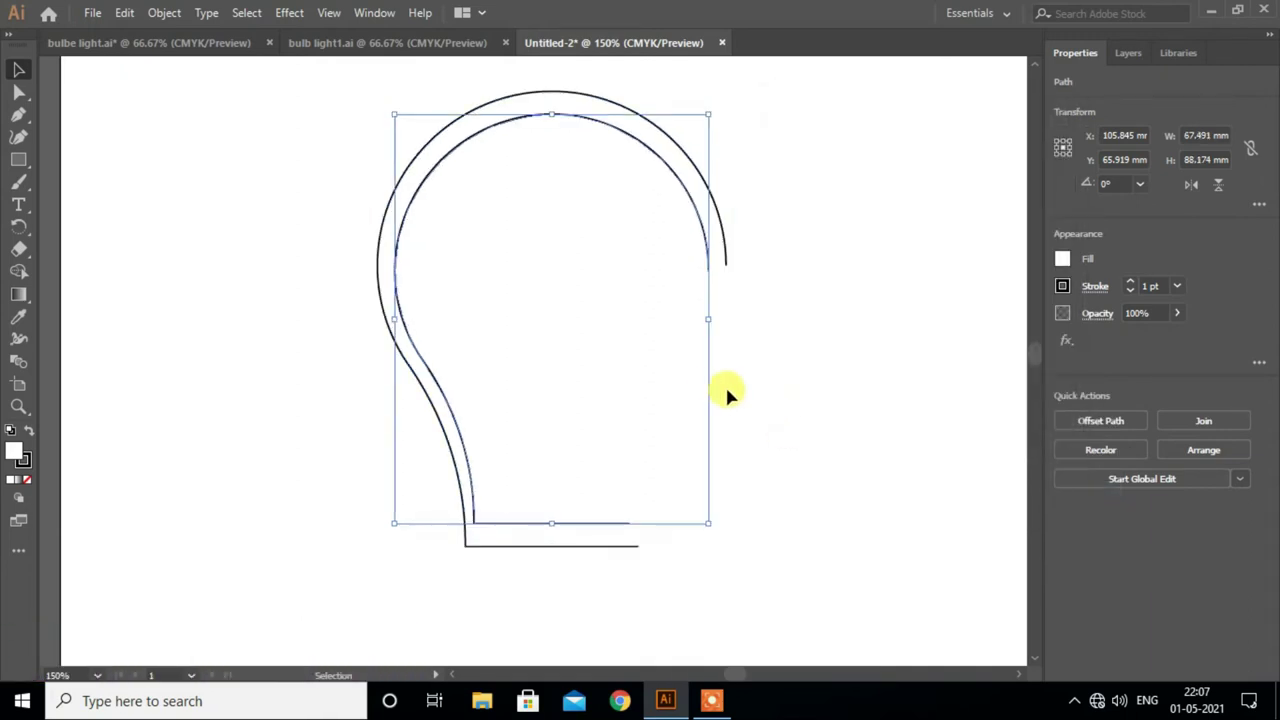
{"action": "left_click", "coordinate": [18, 113]}
Connect the inner and outer path ends with the Pen, closing the band at the bottom right.
{"action": "left_click", "coordinate": [707, 280]}
{"action": "left_click_drag", "start_coordinate": [716, 268], "coordinate": [714, 343]}
{"action": "scroll", "coordinate": [714, 343], "scroll_direction": "down", "scroll_amount": 2}
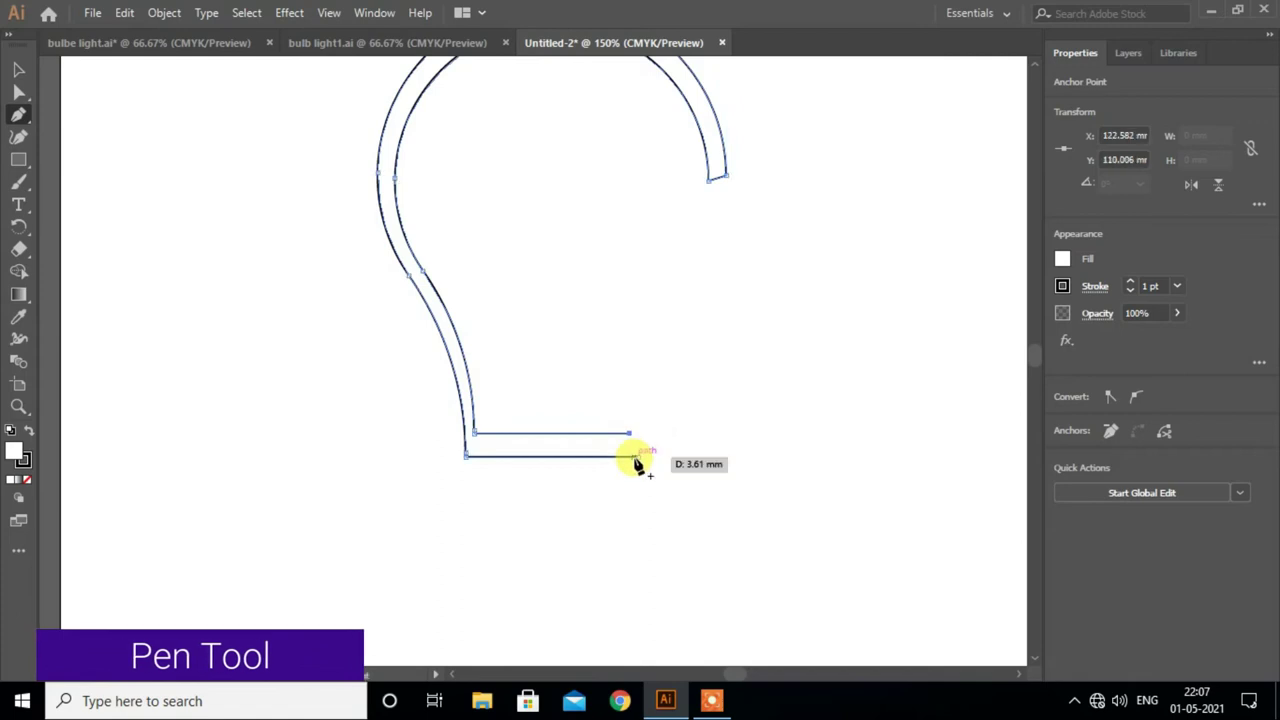
{"action": "left_click", "coordinate": [636, 456]}
{"action": "left_click", "coordinate": [18, 72]}
{"action": "scroll", "coordinate": [725, 329], "scroll_direction": "up", "scroll_amount": 3}
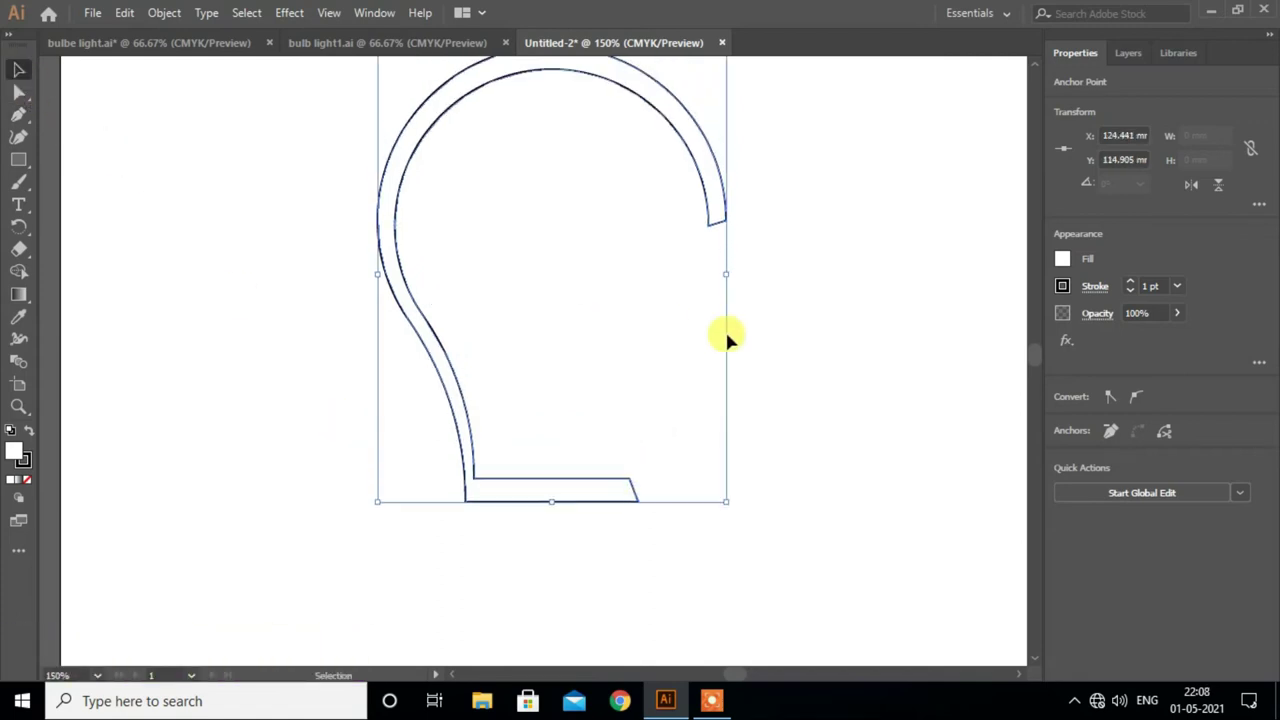
{"action": "left_click", "coordinate": [757, 326]}
{"action": "scroll", "coordinate": [716, 320], "scroll_direction": "up", "scroll_amount": 2}
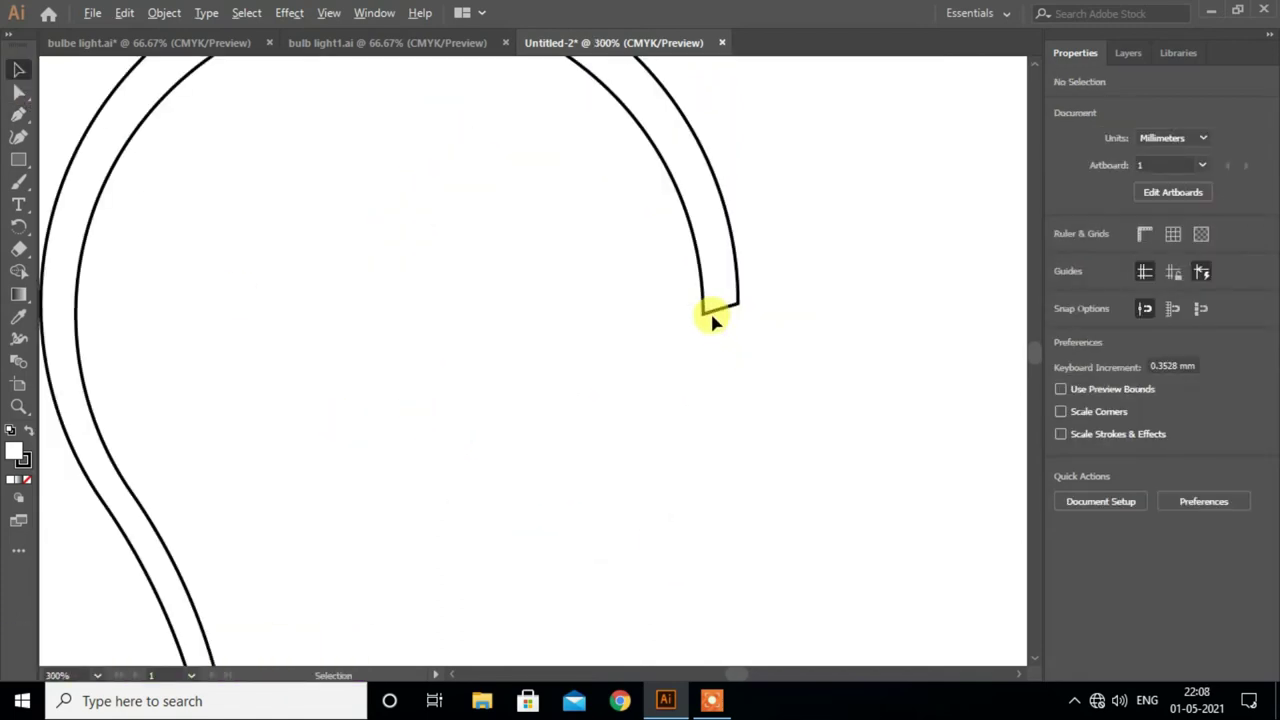
Nudge the inner top-right end anchor with arrow keys to taper that end.
{"action": "left_click", "coordinate": [18, 92]}
{"action": "left_click", "coordinate": [703, 336]}
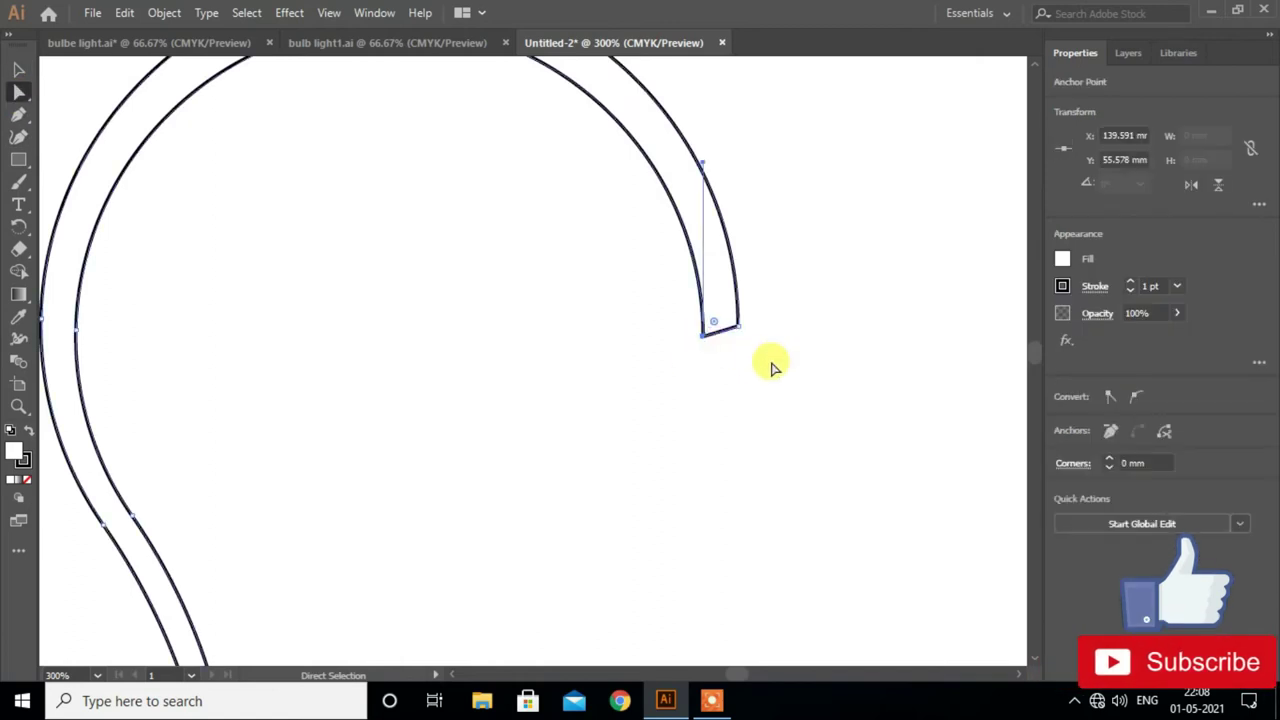
{"action": "key", "text": "Up"}
{"action": "key", "text": "Up"}
{"action": "key", "text": "Up"}
{"action": "key", "text": "Up"}
{"action": "key", "text": "Up"}
{"action": "key", "text": "Up"}
{"action": "key", "text": "Right"}
{"action": "key", "text": "Right"}
{"action": "key", "text": "Right"}
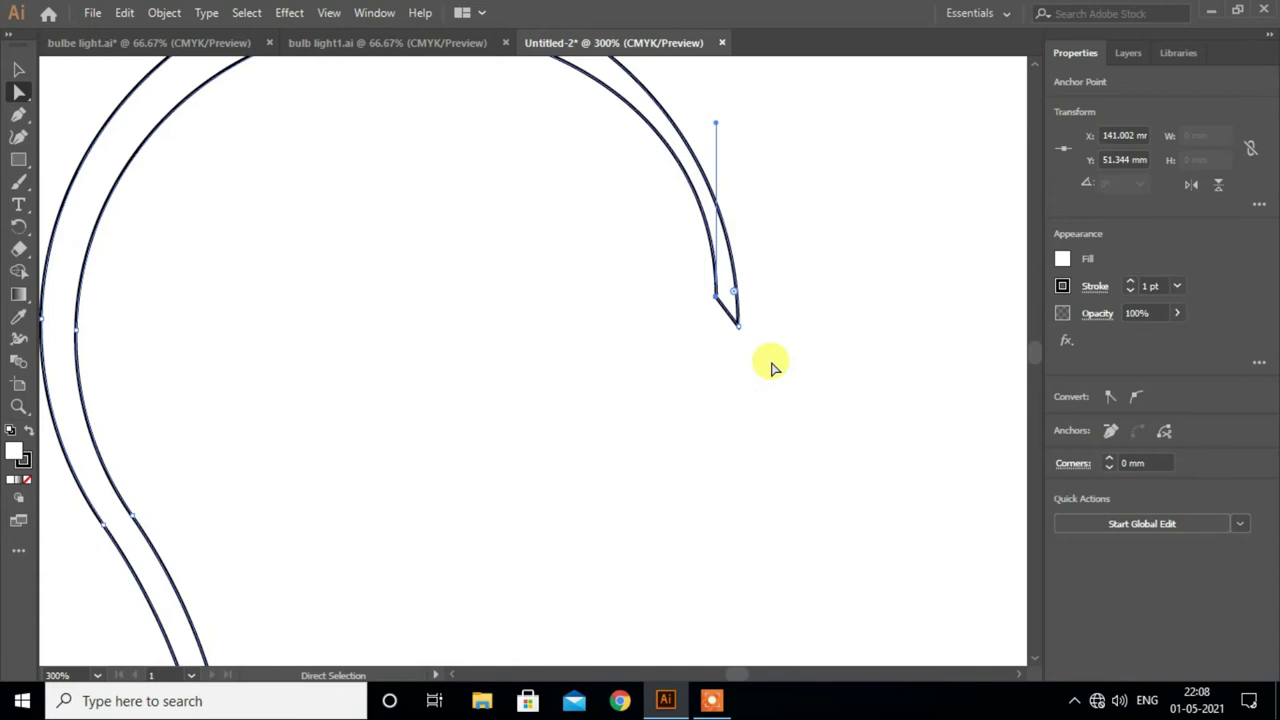
{"action": "key", "text": "Right"}
{"action": "key", "text": "Right"}
{"action": "key", "text": "Right"}
{"action": "key", "text": "Right"}
{"action": "key", "text": "Down"}
{"action": "key", "text": "Down"}
{"action": "scroll", "coordinate": [654, 334], "scroll_direction": "down", "scroll_amount": 2}
{"action": "scroll", "coordinate": [654, 334], "scroll_direction": "down", "scroll_amount": 5}
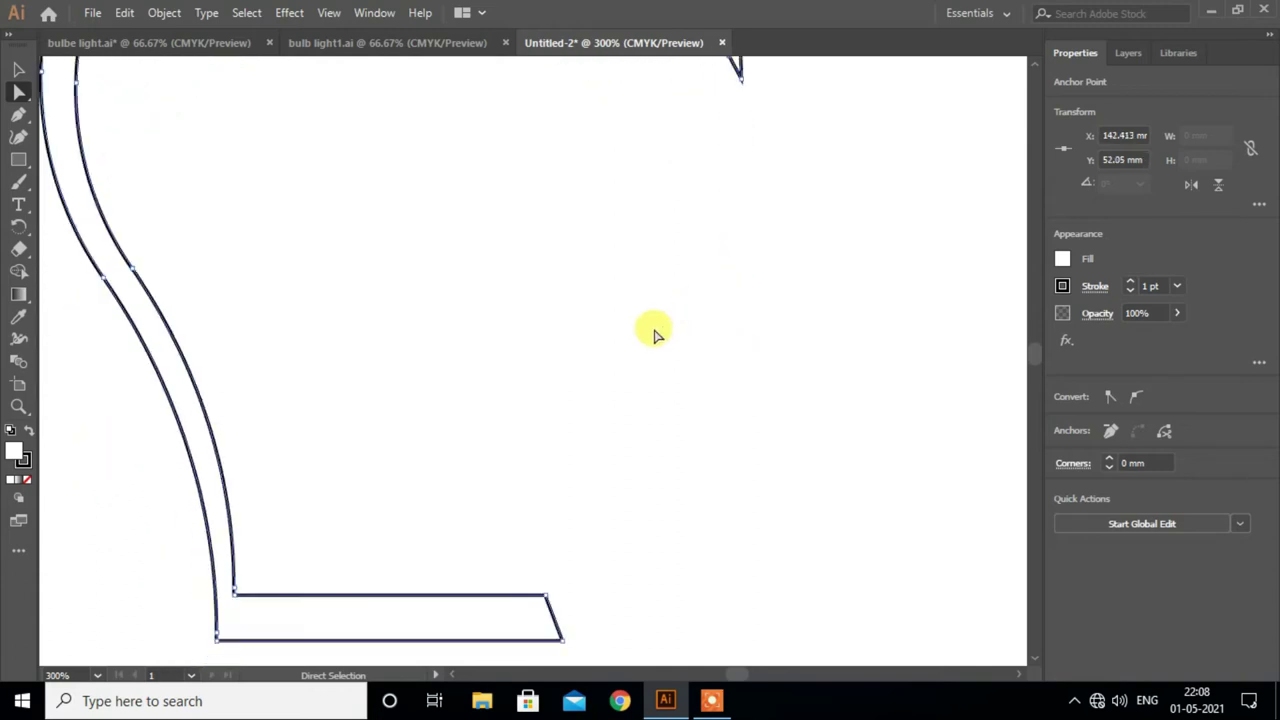
{"action": "scroll", "coordinate": [654, 334], "scroll_direction": "down", "scroll_amount": 4}
Move the bottom end's anchor down to taper it, then zoom back out.
{"action": "left_click", "coordinate": [549, 418]}
{"action": "key", "text": "Down"}
{"action": "key", "text": "Down"}
{"action": "key", "text": "Down"}
{"action": "key", "text": "Down"}
{"action": "key", "text": "Down"}
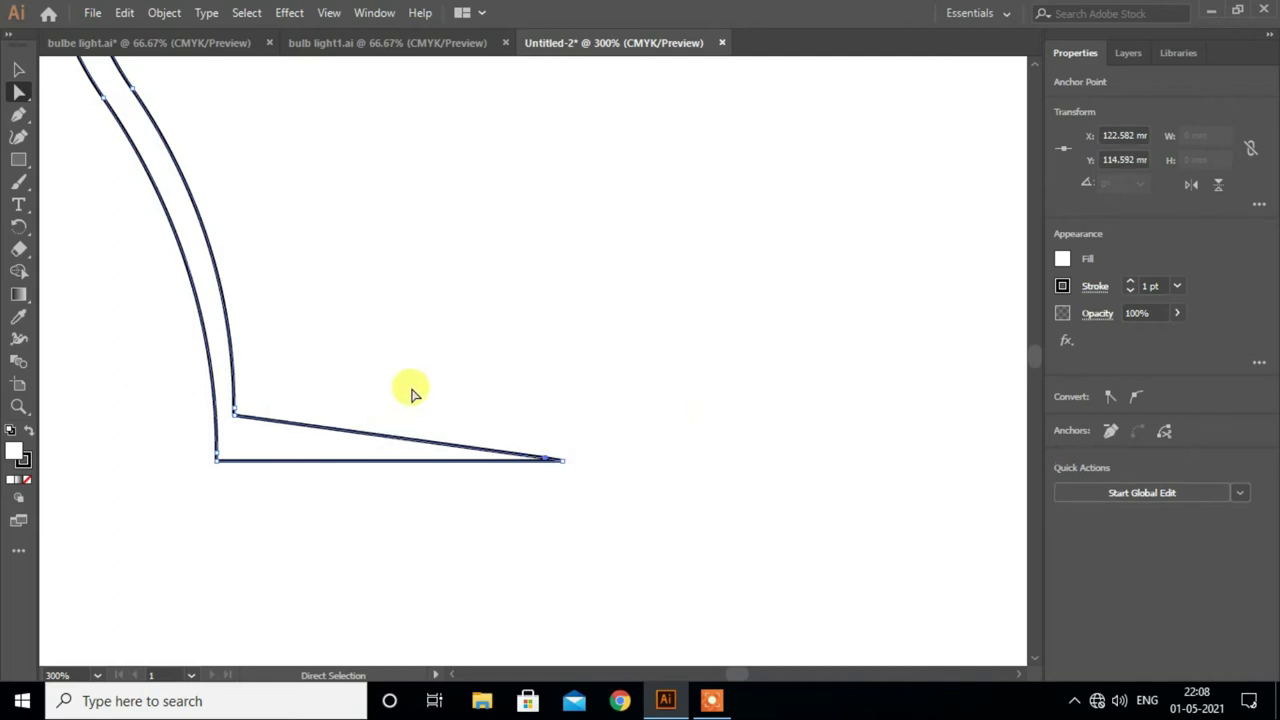
{"action": "key", "text": "ctrl+minus"}
{"action": "key", "text": "ctrl+minus"}
{"action": "key", "text": "ctrl+minus"}
{"action": "key", "text": "v"}
{"action": "left_click", "coordinate": [643, 483]}
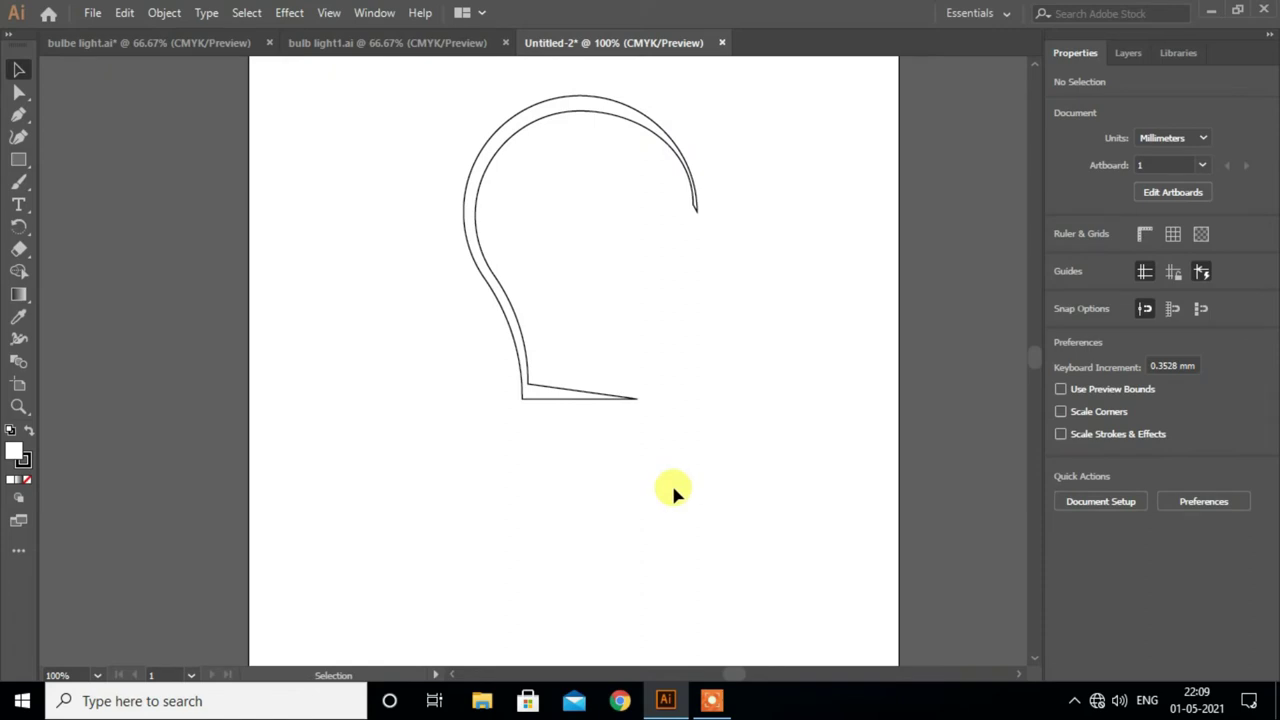
Draw a thin bar just below the bulb and duplicate it beneath the original.
{"action": "left_click", "coordinate": [18, 160]}
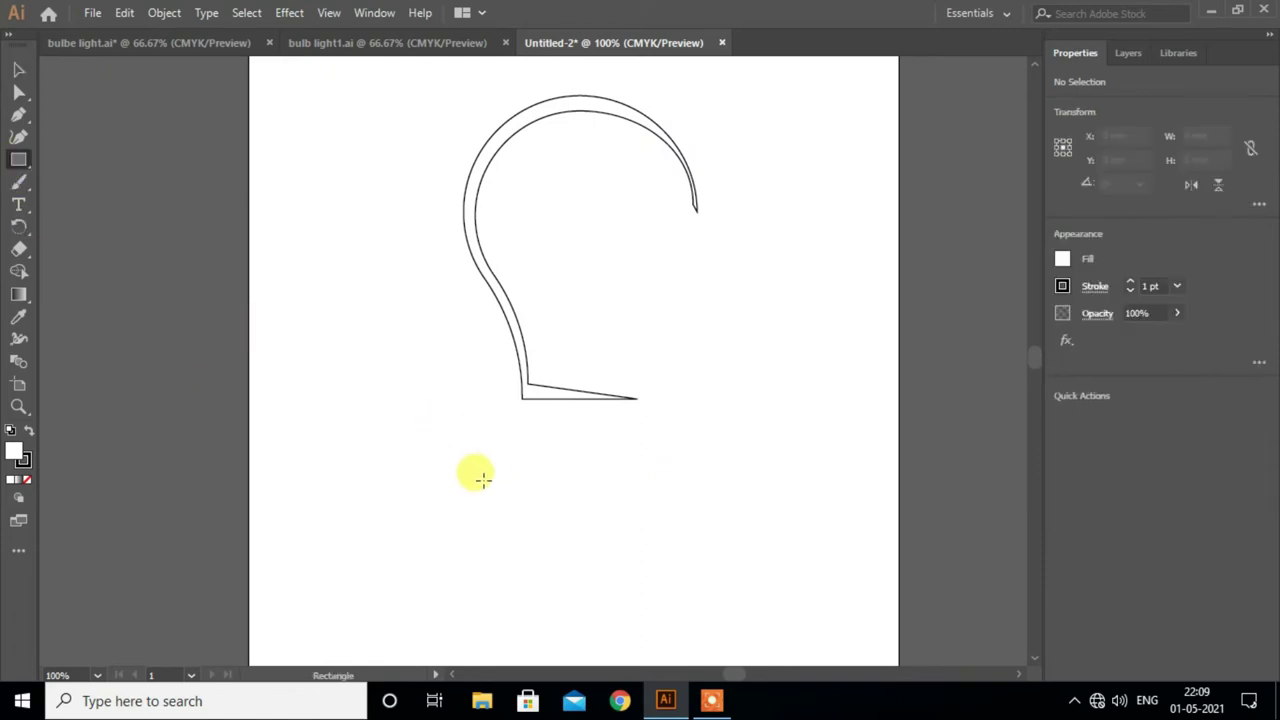
{"action": "scroll", "coordinate": [483, 479], "scroll_direction": "up", "scroll_amount": 1, "text": "alt"}
{"action": "left_click_drag", "start_coordinate": [540, 380], "coordinate": [716, 397]}
{"action": "left_click", "coordinate": [18, 69]}
{"action": "key", "text": "Up"}
{"action": "key", "text": "Up"}
{"action": "key", "text": "Up"}
{"action": "key", "text": "Up"}
{"action": "key", "text": "Up"}
{"action": "key", "text": "Up"}
{"action": "left_click_drag", "start_coordinate": [577, 376], "coordinate": [586, 449]}
{"action": "left_click", "coordinate": [575, 431]}
{"action": "left_click", "coordinate": [586, 414]}
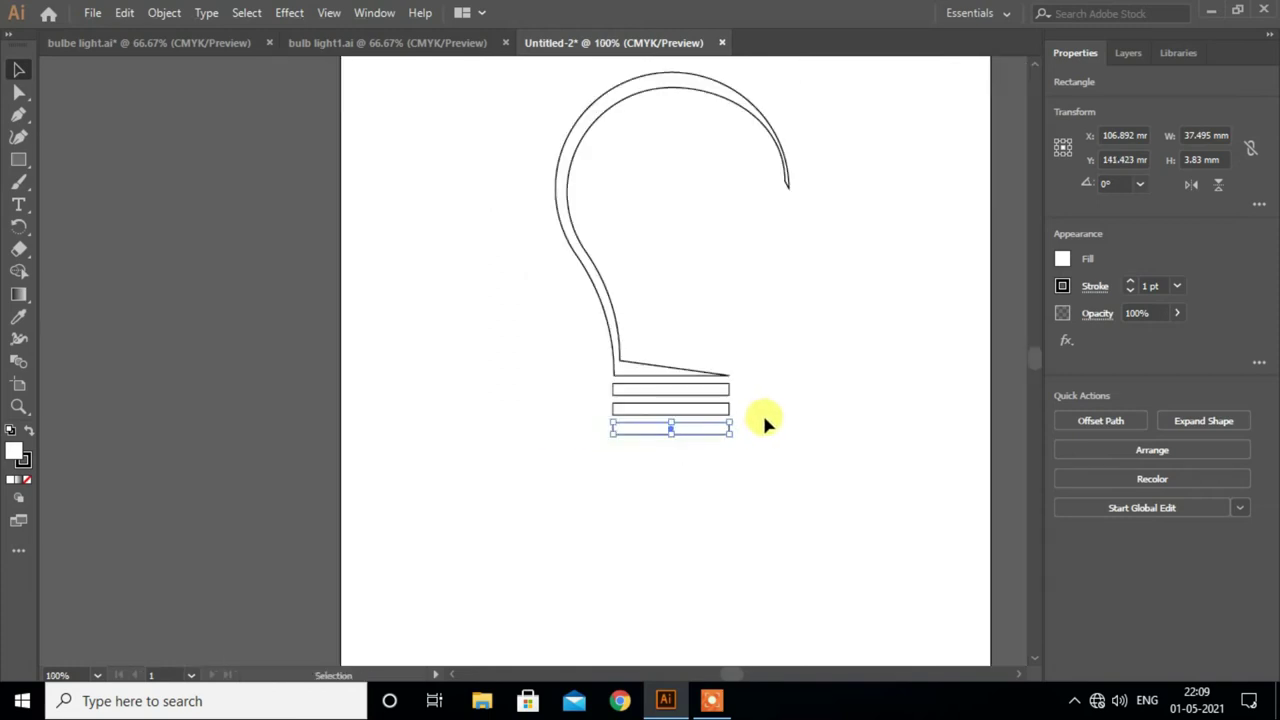
Move the three bars up to the bulb and narrow the bottom bar from both sides.
{"action": "scroll", "coordinate": [752, 433], "scroll_direction": "up", "scroll_amount": 1}
{"action": "scroll", "coordinate": [752, 433], "scroll_direction": "up", "scroll_amount": 1}
{"action": "left_click_drag", "start_coordinate": [652, 458], "coordinate": [630, 330]}
{"action": "left_click_drag", "start_coordinate": [586, 429], "coordinate": [586, 425]}
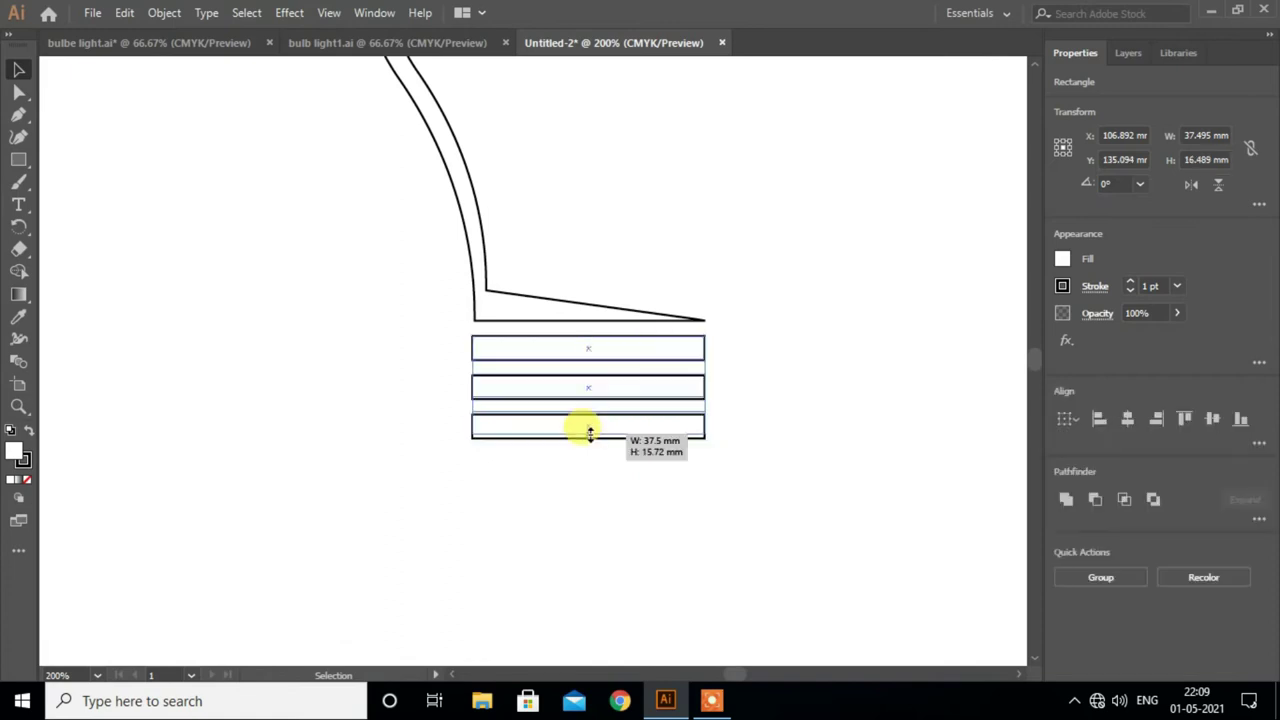
{"action": "left_click", "coordinate": [688, 437]}
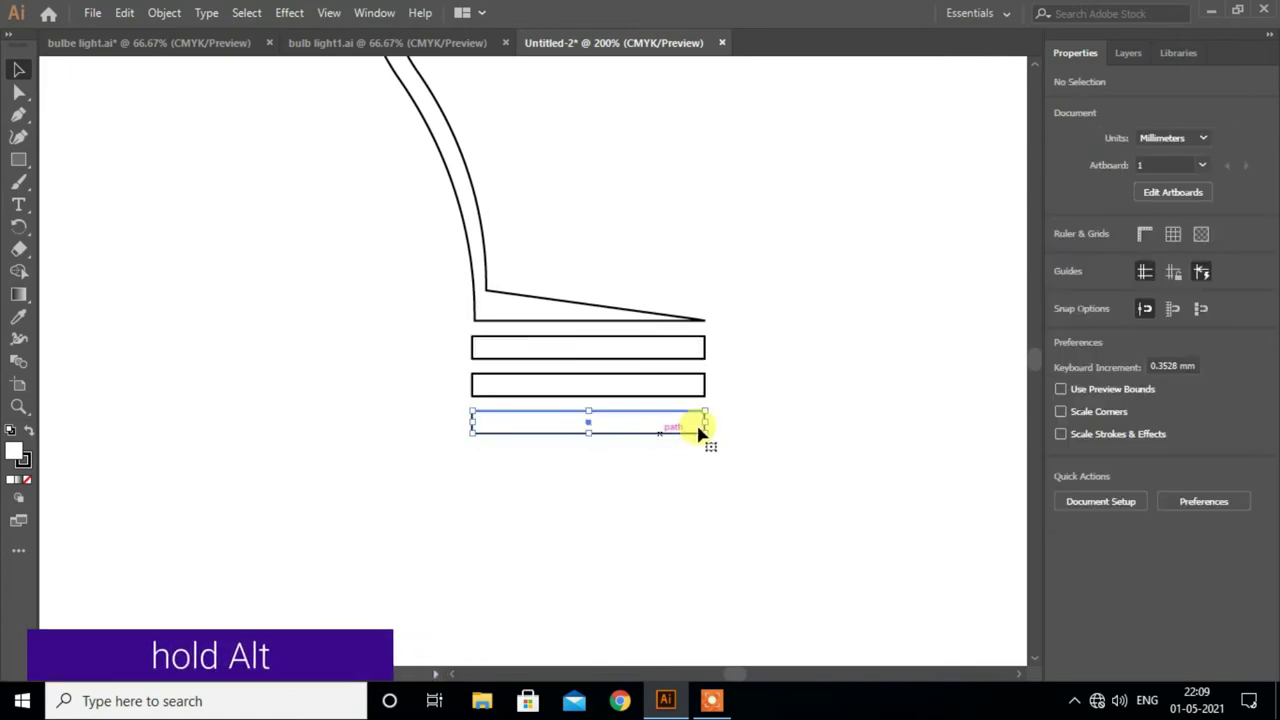
{"action": "left_click_drag", "start_coordinate": [707, 424], "coordinate": [658, 423]}
{"action": "left_click", "coordinate": [663, 462]}
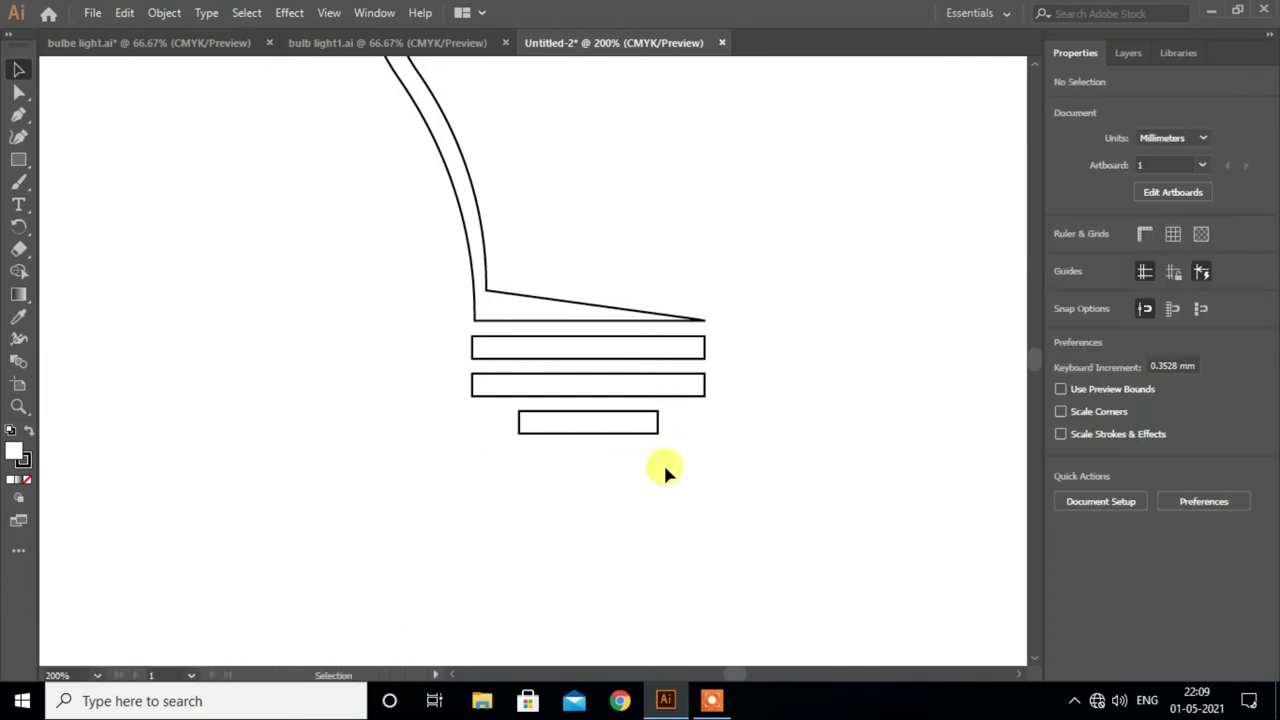
{"action": "scroll", "coordinate": [663, 462], "scroll_direction": "down", "scroll_amount": 1}
{"action": "scroll", "coordinate": [663, 462], "scroll_direction": "down", "scroll_amount": 1}
{"action": "scroll", "coordinate": [698, 453], "scroll_direction": "up", "scroll_amount": 1}
{"action": "scroll", "coordinate": [729, 403], "scroll_direction": "up", "scroll_amount": 1}
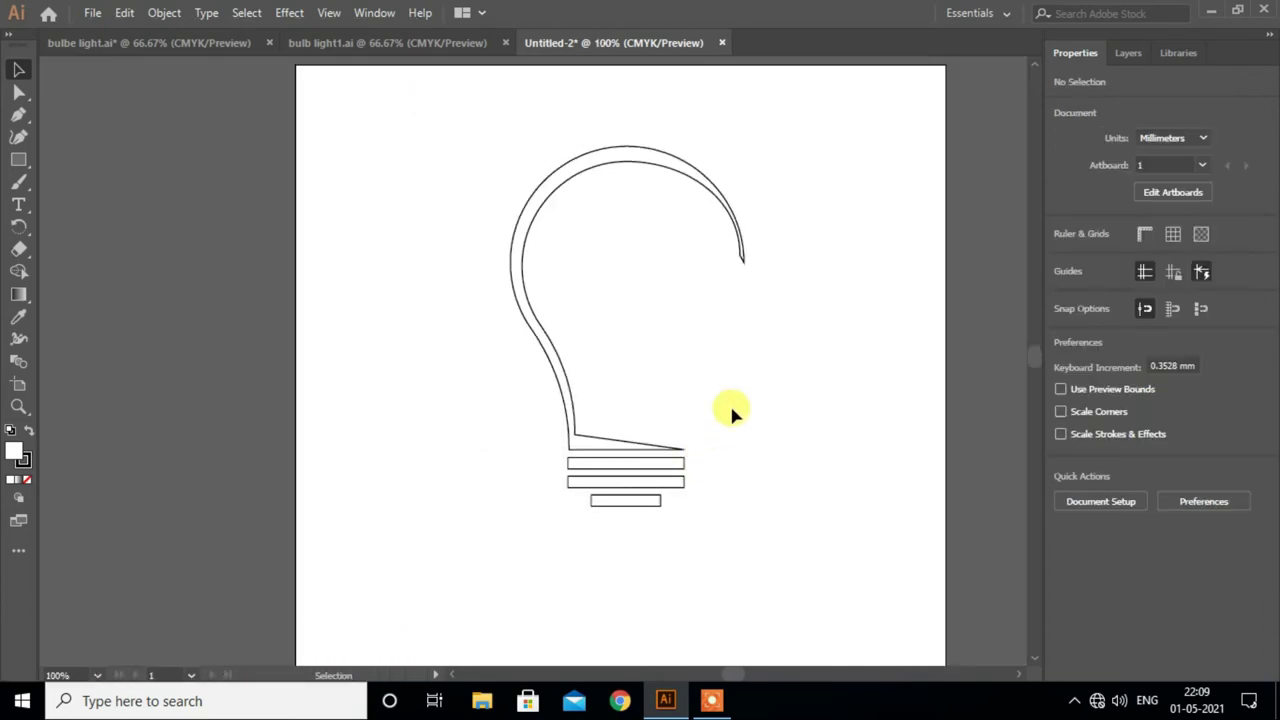
Give the whole bulb outline and its three base bars a green fill.
{"action": "scroll", "coordinate": [731, 428], "scroll_direction": "down", "scroll_amount": 1}
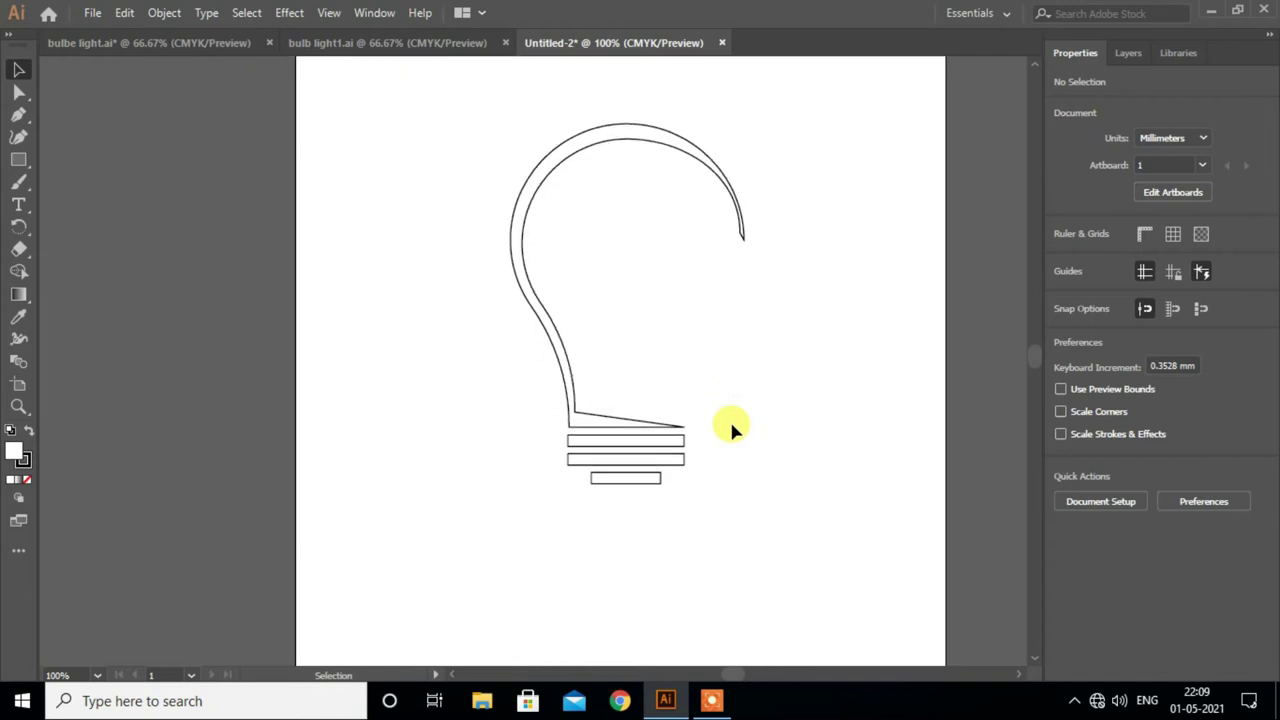
{"action": "left_click_drag", "start_coordinate": [432, 112], "coordinate": [778, 505]}
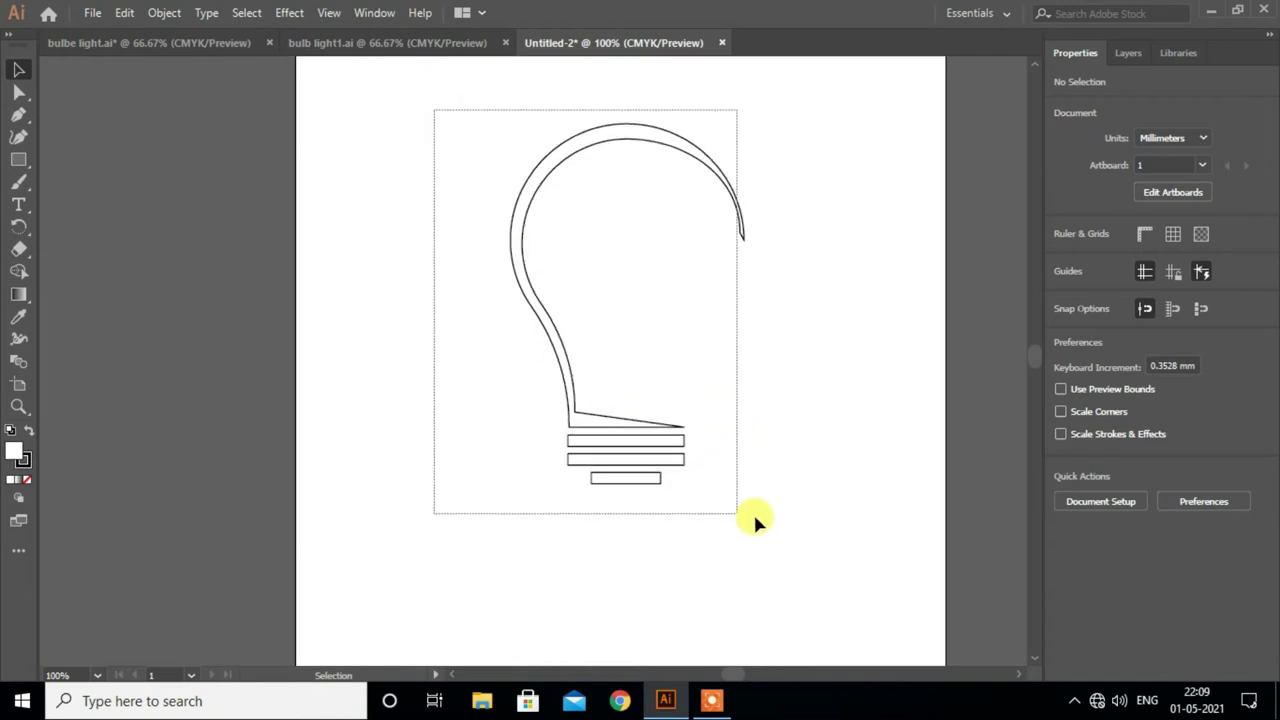
{"action": "left_click", "coordinate": [1063, 261]}
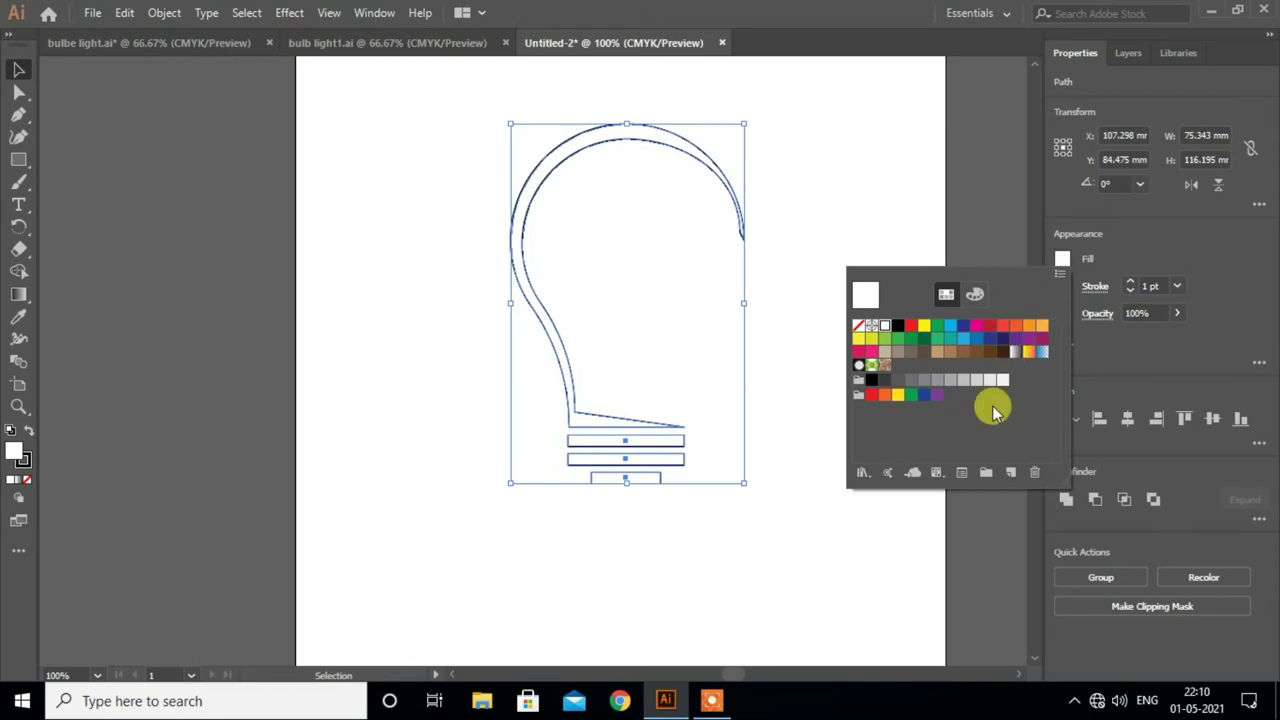
{"action": "left_click", "coordinate": [910, 338]}
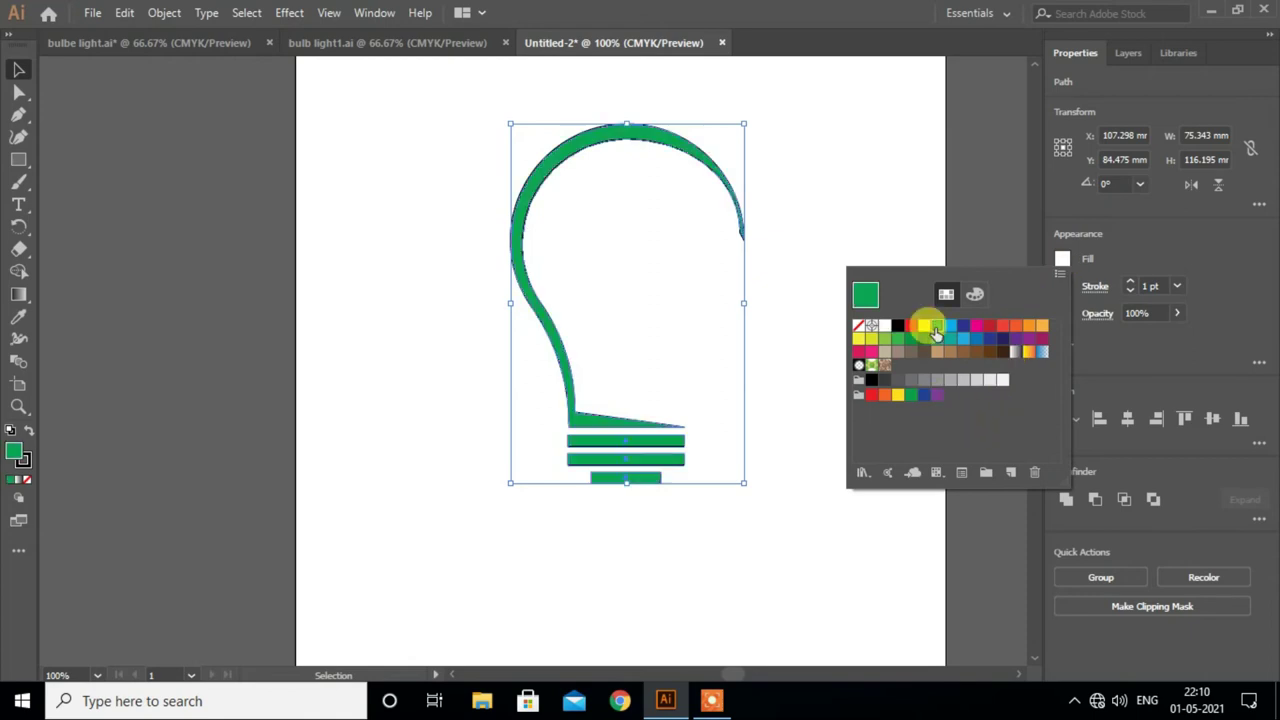
{"action": "left_click", "coordinate": [770, 386]}
Drag the corner widget of the three selected base bars to give them fully rounded ends.
{"action": "scroll", "coordinate": [723, 412], "scroll_direction": "up", "scroll_amount": 1}
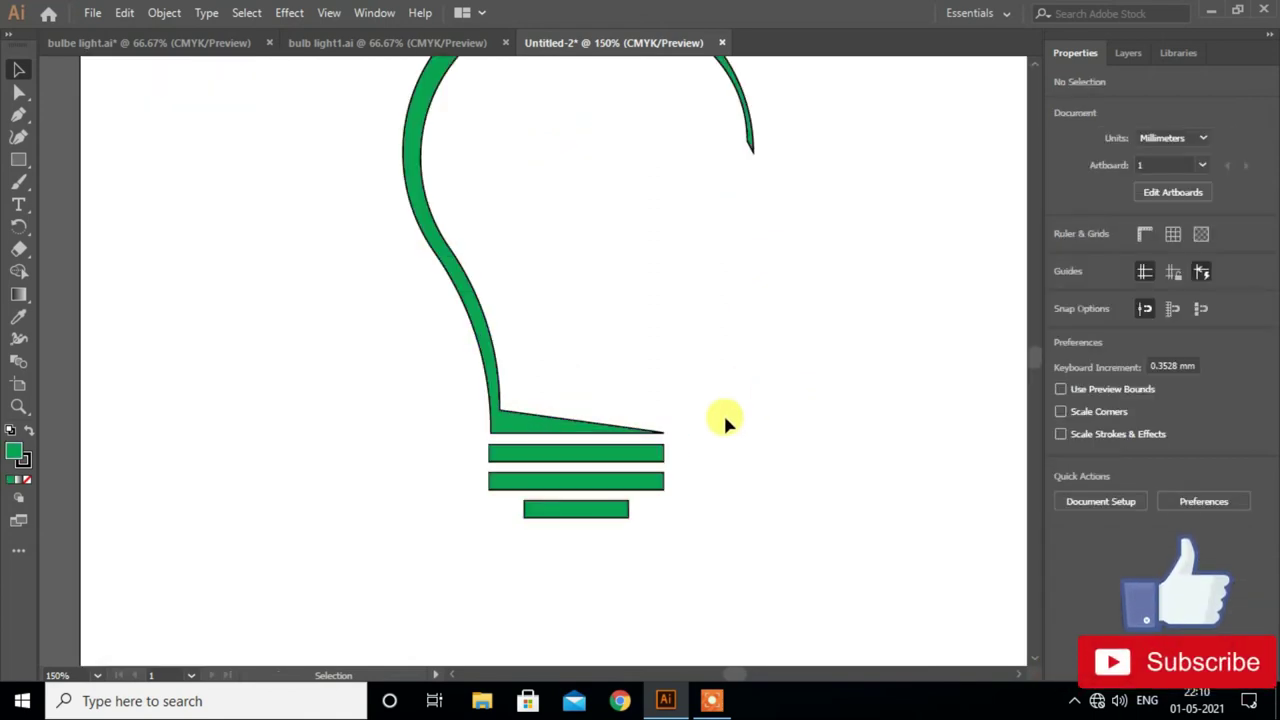
{"action": "scroll", "coordinate": [723, 412], "scroll_direction": "down", "scroll_amount": 1}
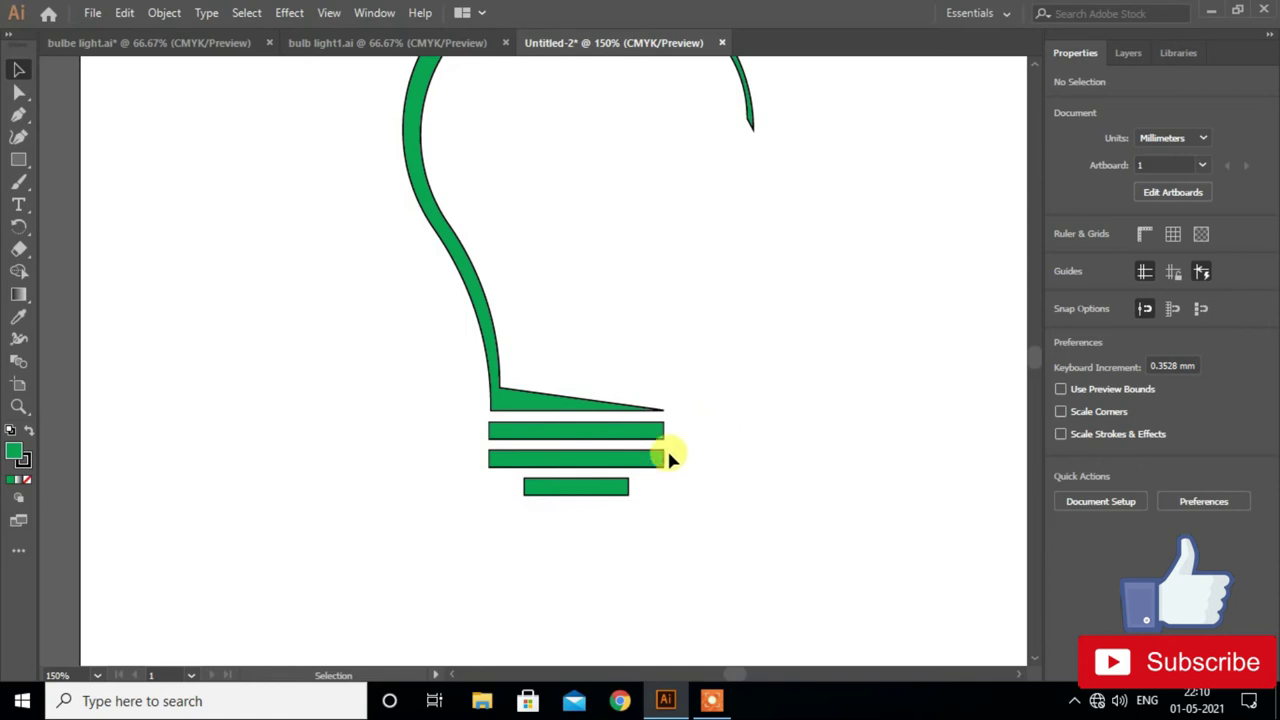
{"action": "left_click", "coordinate": [622, 490]}
{"action": "left_click_drag", "start_coordinate": [443, 421], "coordinate": [552, 500]}
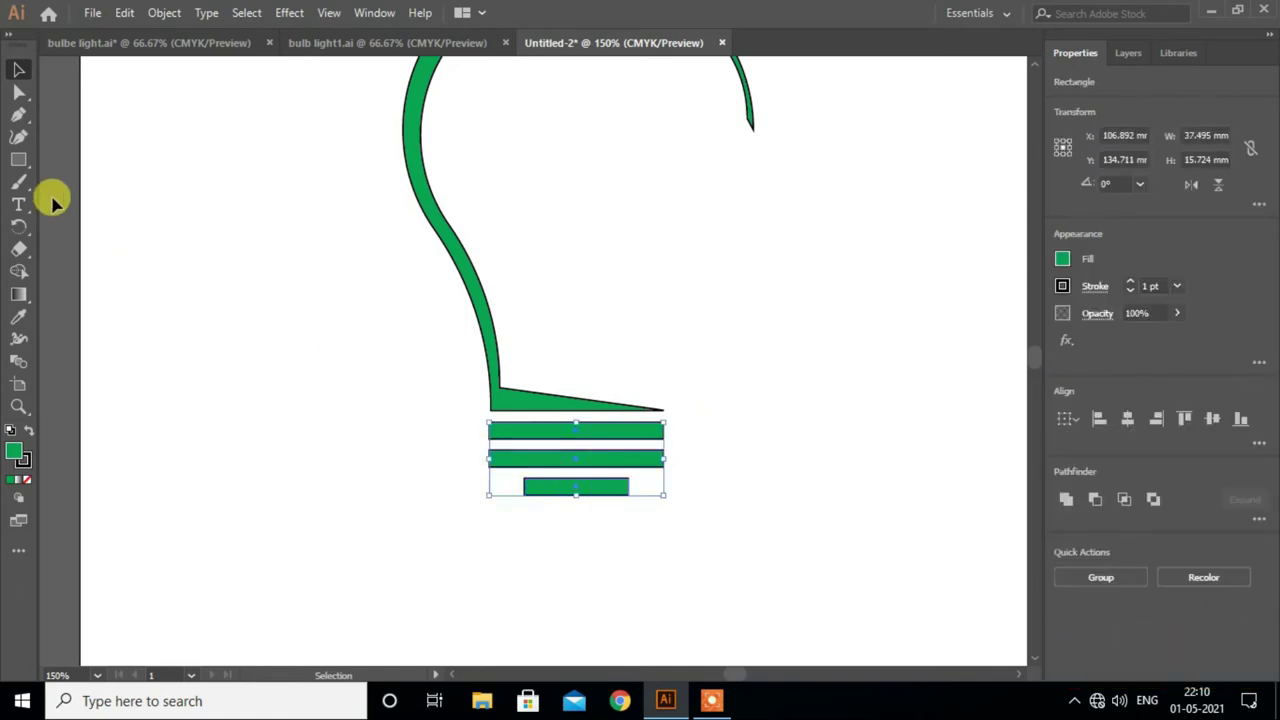
{"action": "left_click", "coordinate": [17, 94]}
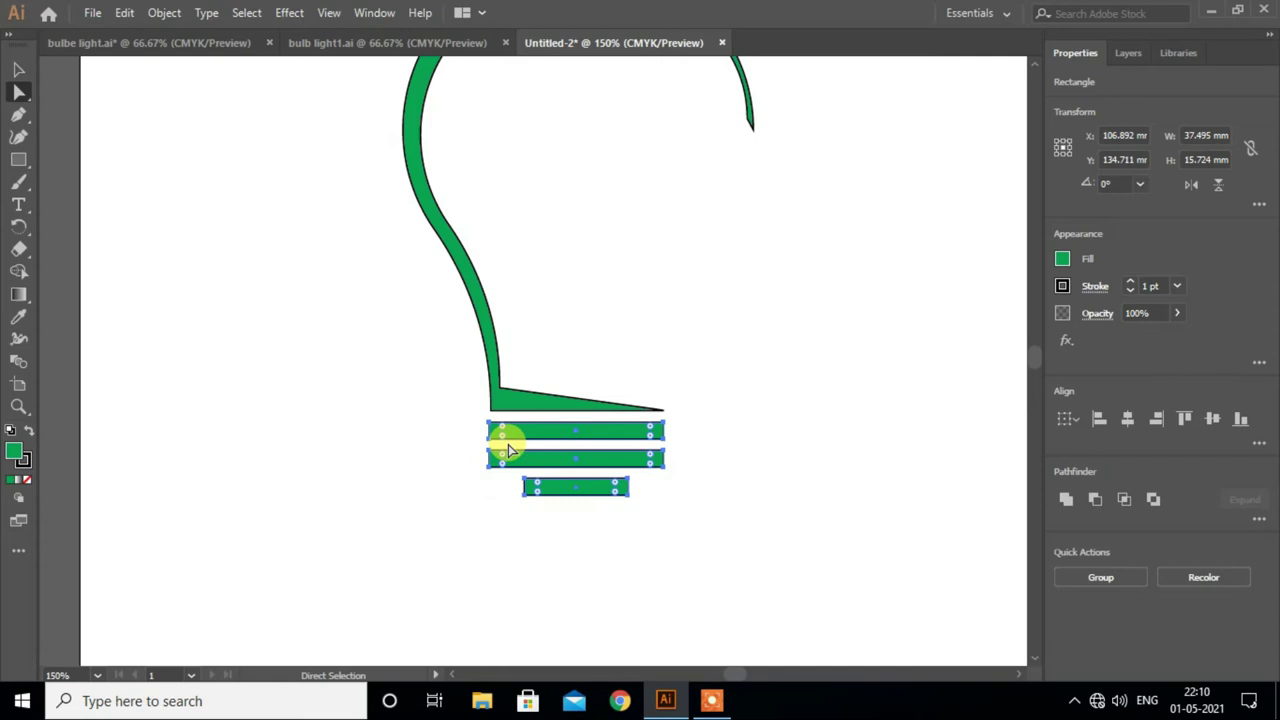
{"action": "scroll", "coordinate": [508, 444], "scroll_direction": "up", "scroll_amount": 1}
{"action": "scroll", "coordinate": [508, 444], "scroll_direction": "up", "scroll_amount": 2}
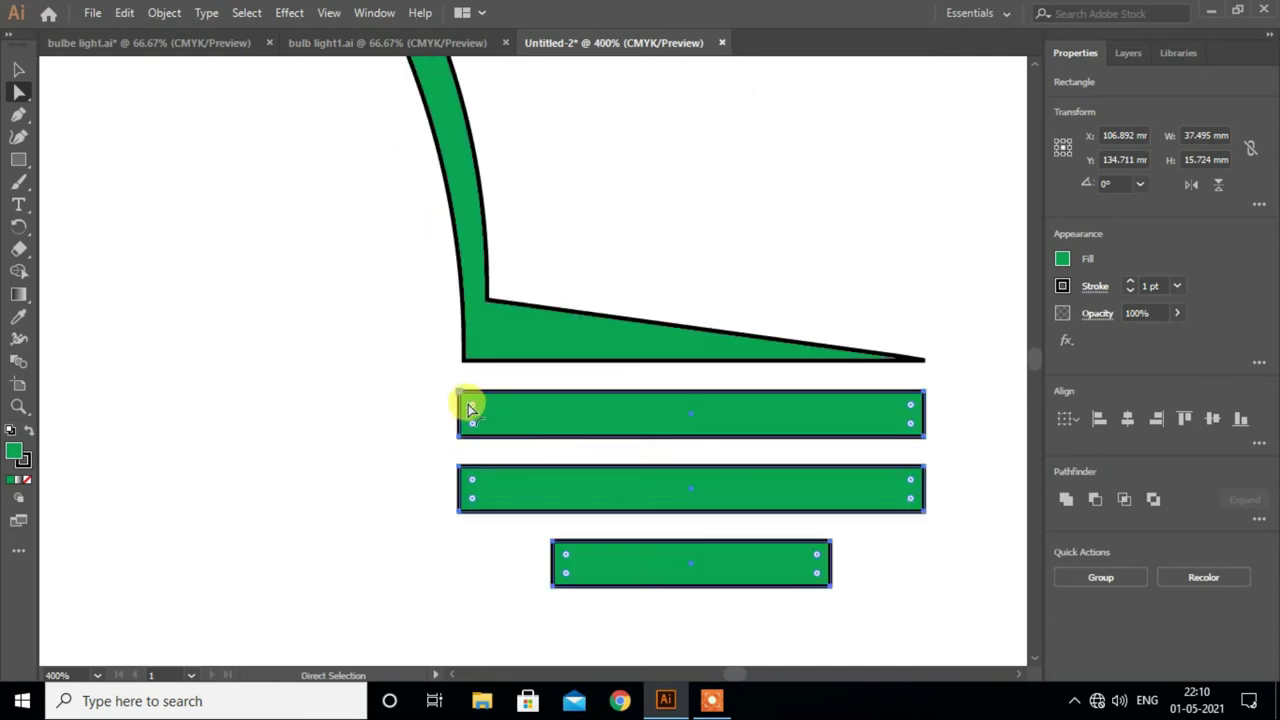
{"action": "left_click_drag", "start_coordinate": [474, 412], "coordinate": [483, 414]}
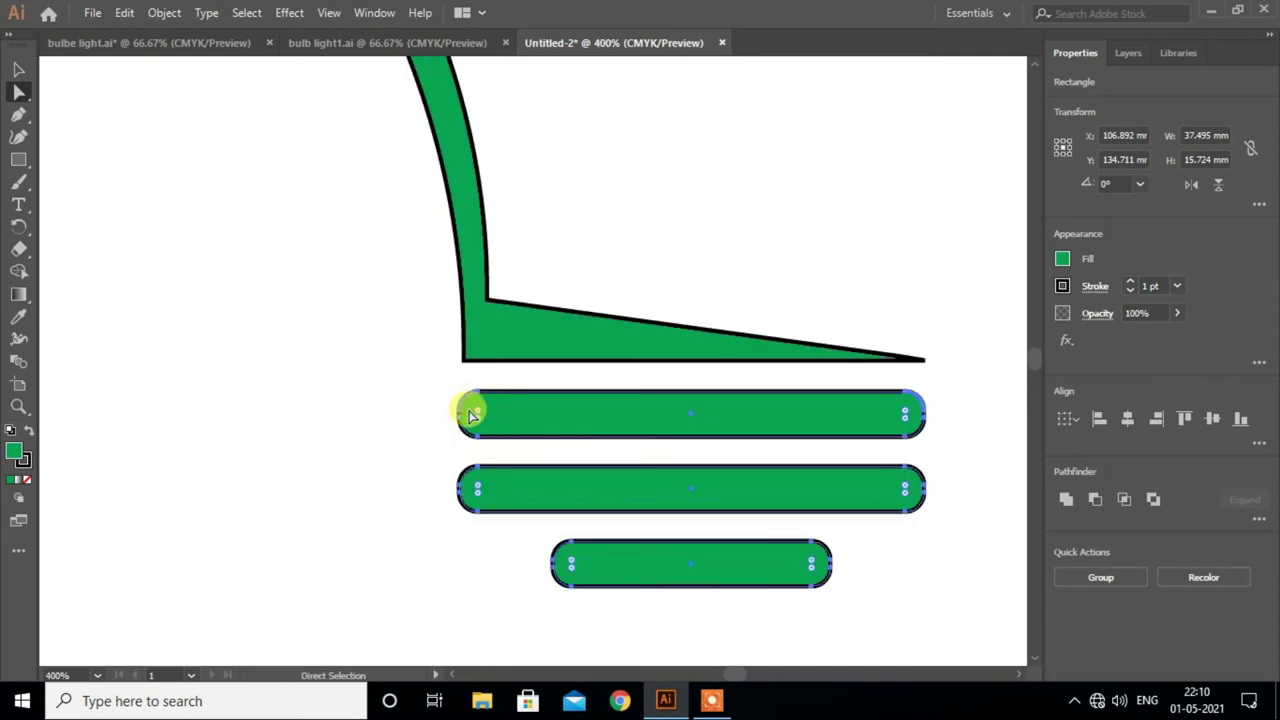
Select the whole bulb including the bottom bar and set its stroke to None.
{"action": "scroll", "coordinate": [400, 405], "scroll_direction": "down", "scroll_amount": 2}
{"action": "scroll", "coordinate": [398, 405], "scroll_direction": "down", "scroll_amount": 1}
{"action": "scroll", "coordinate": [400, 402], "scroll_direction": "down", "scroll_amount": 1}
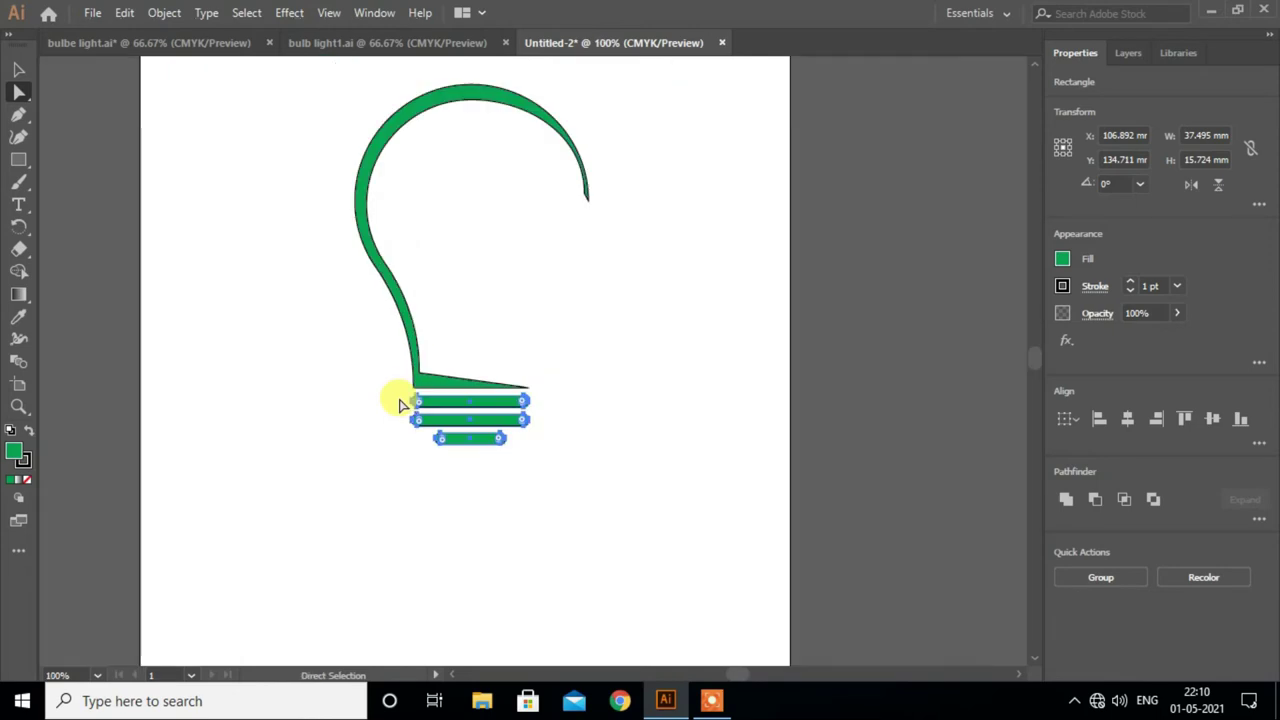
{"action": "left_click_drag", "start_coordinate": [430, 425], "coordinate": [507, 447]}
{"action": "left_click", "coordinate": [18, 69]}
{"action": "left_click", "coordinate": [712, 393]}
{"action": "left_click_drag", "start_coordinate": [377, 189], "coordinate": [634, 517]}
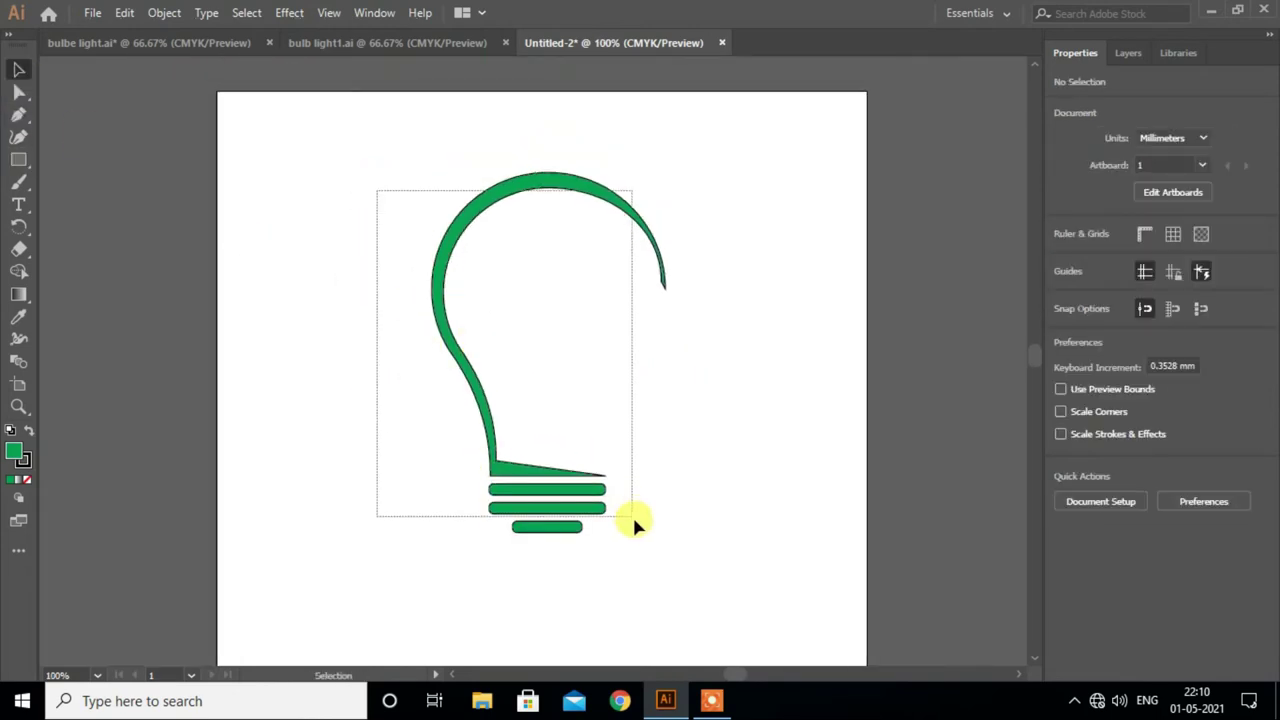
{"action": "left_click_drag", "start_coordinate": [374, 160], "coordinate": [630, 524]}
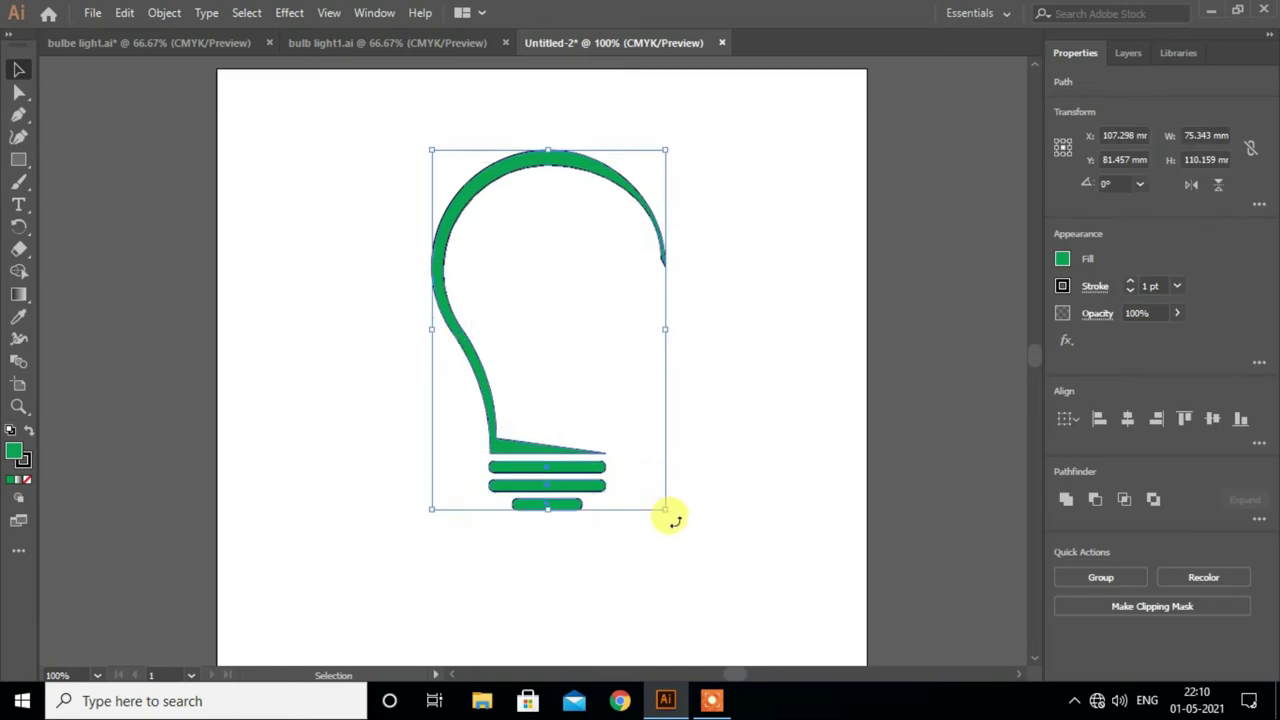
{"action": "left_click", "coordinate": [1065, 287]}
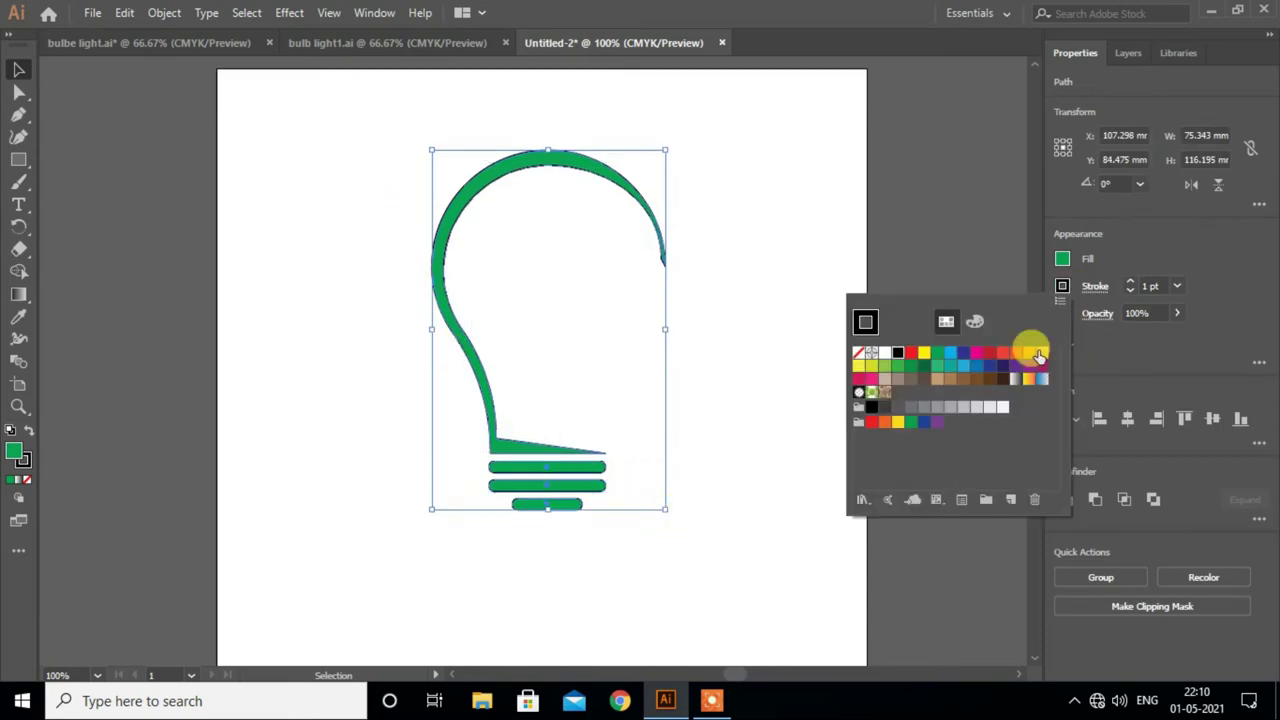
{"action": "left_click", "coordinate": [860, 357]}
{"action": "left_click", "coordinate": [733, 369]}
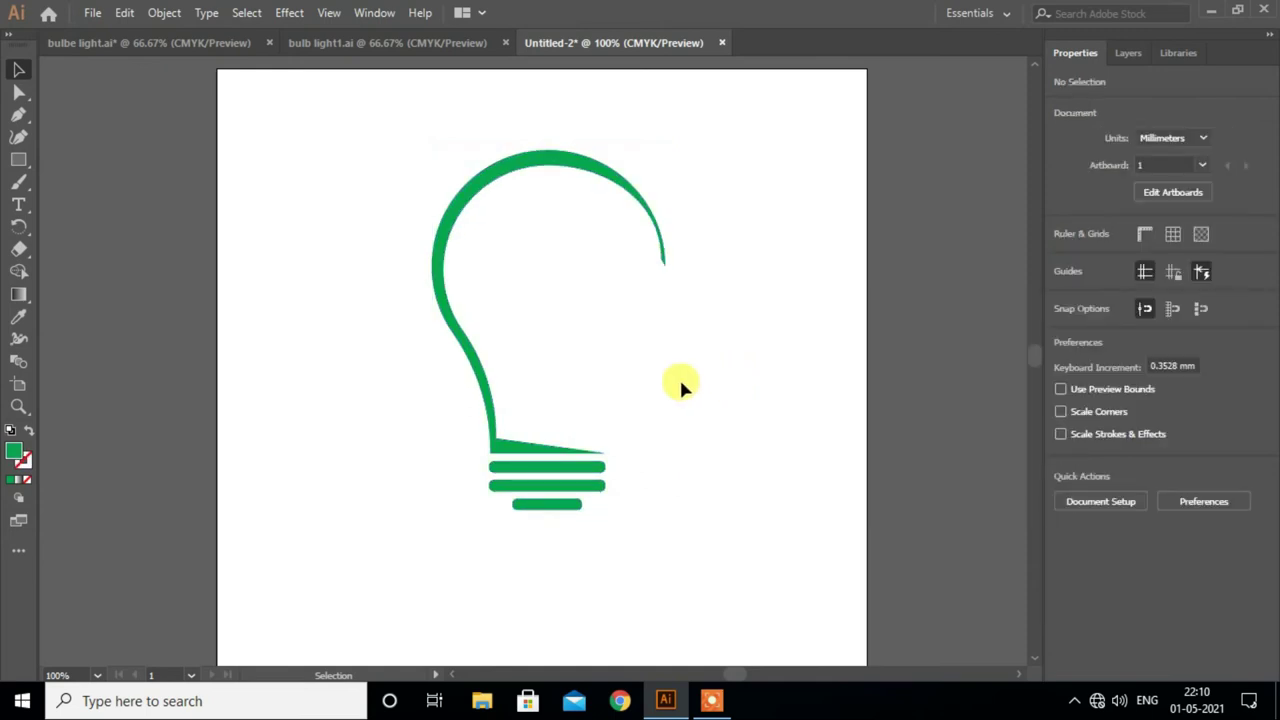
{"action": "scroll", "coordinate": [679, 387], "scroll_direction": "down", "scroll_amount": 1, "text": "alt"}
{"action": "scroll", "coordinate": [679, 387], "scroll_direction": "down", "scroll_amount": 2}
{"action": "scroll", "coordinate": [678, 392], "scroll_direction": "down", "scroll_amount": 2}
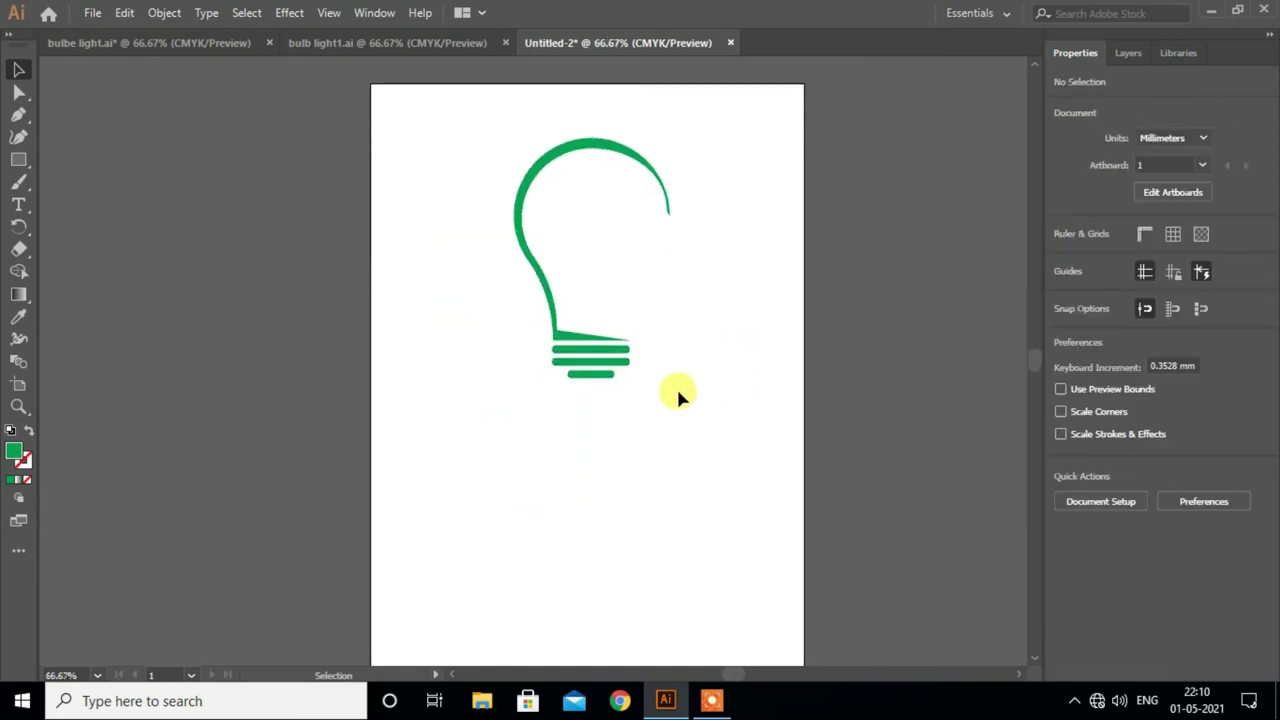
{"action": "scroll", "coordinate": [678, 398], "scroll_direction": "down", "scroll_amount": 1}
{"action": "scroll", "coordinate": [683, 409], "scroll_direction": "down", "scroll_amount": 1}
Add 'Bulb Light' text at 48 pt below the bulb and centre it under the icon.
{"action": "left_click", "coordinate": [18, 205]}
{"action": "left_click", "coordinate": [461, 376]}
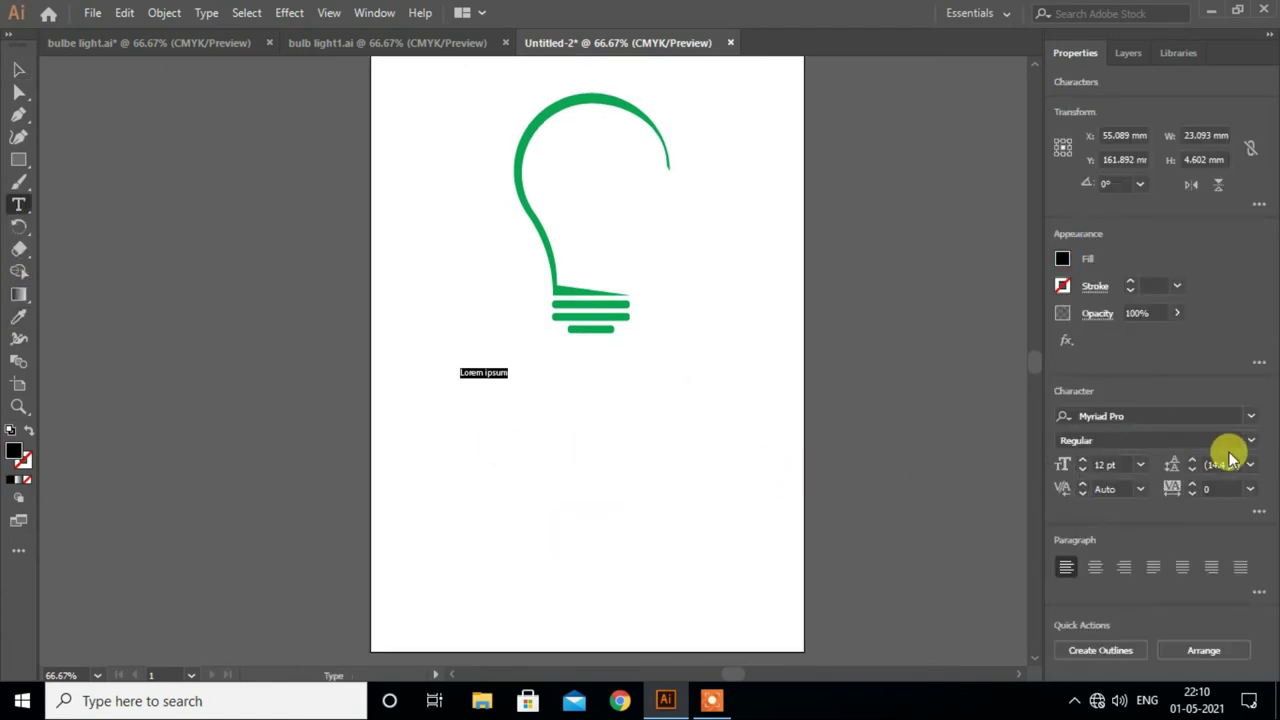
{"action": "left_click", "coordinate": [1140, 465]}
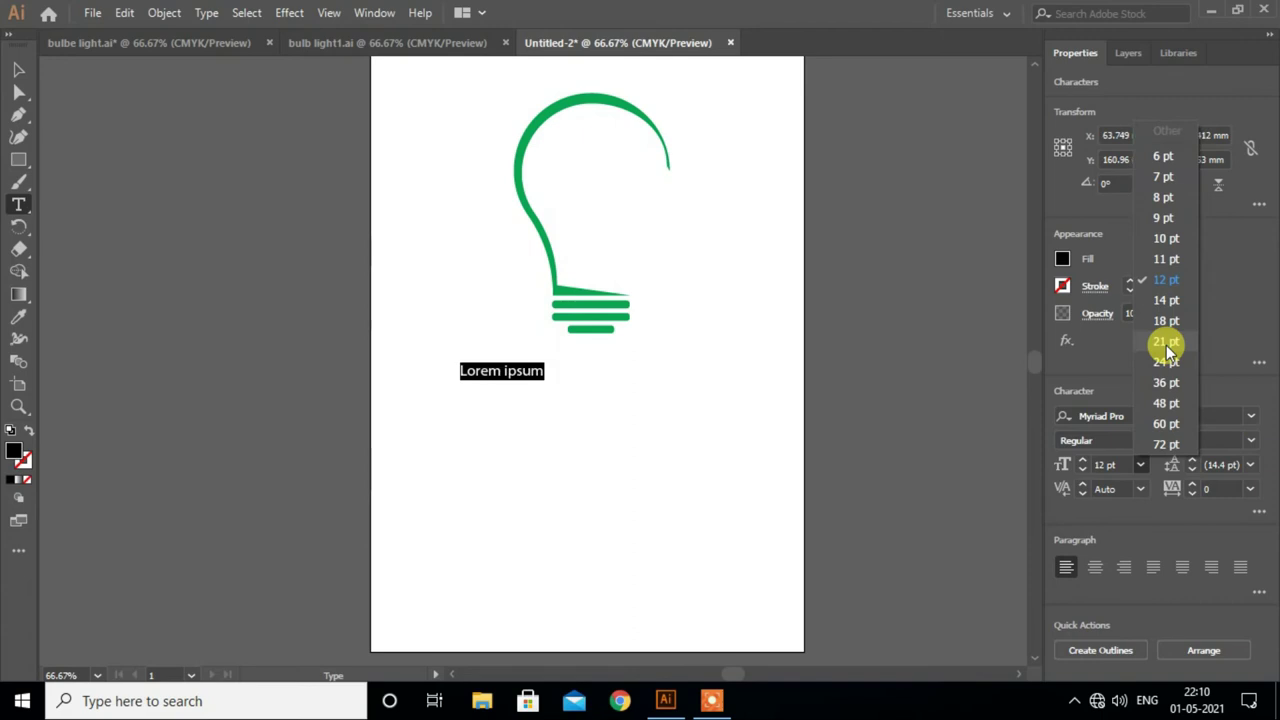
{"action": "left_click", "coordinate": [1166, 402]}
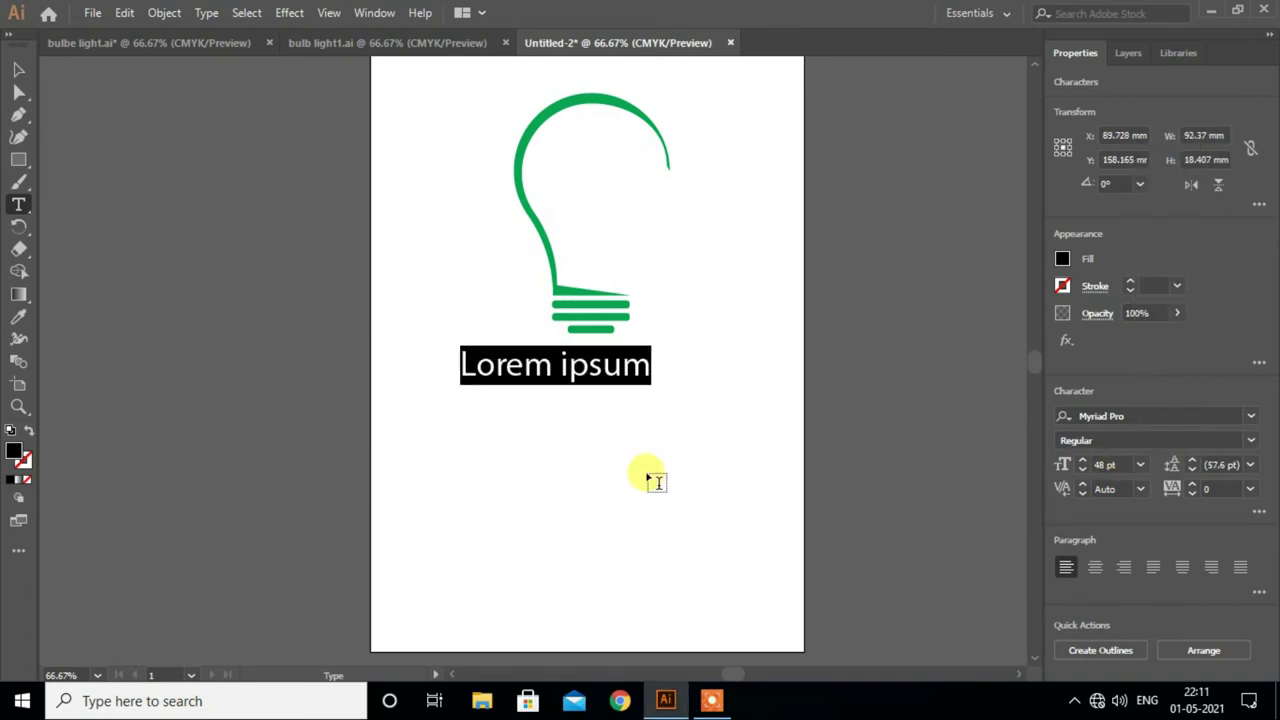
{"action": "type", "text": "Bulb Light"}
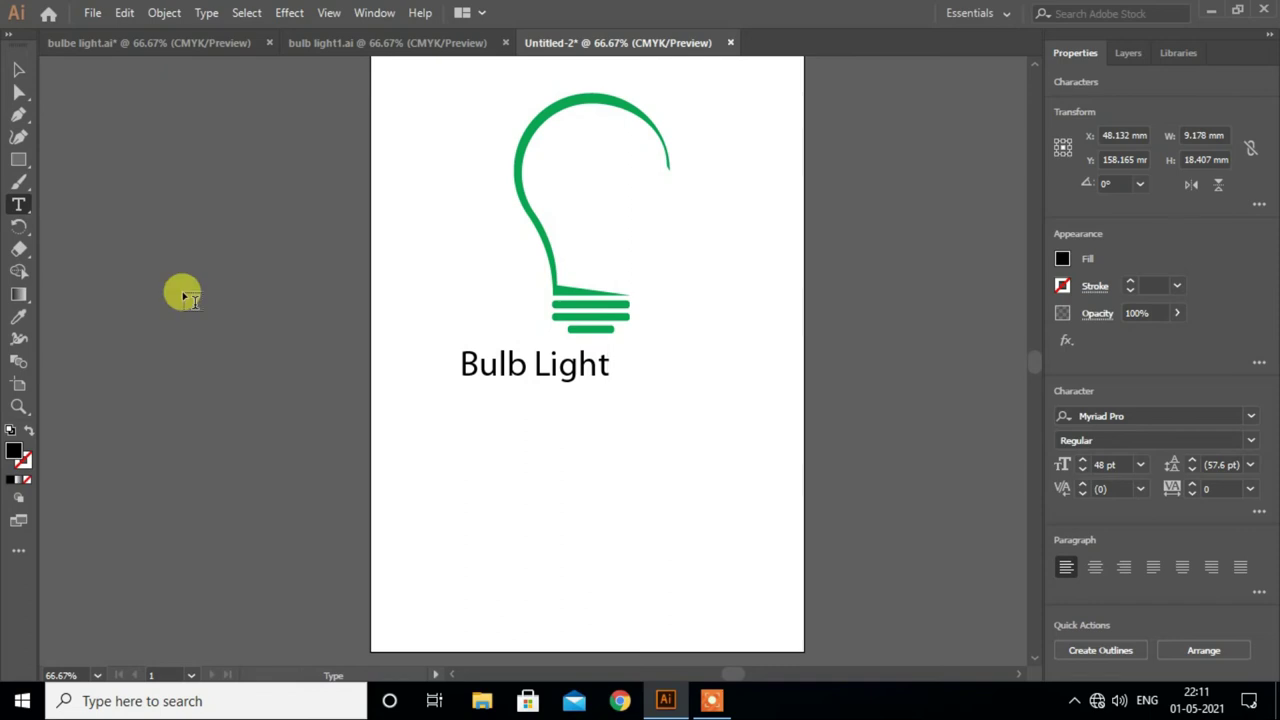
{"action": "left_click", "coordinate": [18, 68]}
{"action": "left_click_drag", "start_coordinate": [479, 366], "coordinate": [536, 368]}
Apply the Bauhaus 93 font to the title and nudge it into place.
{"action": "left_click", "coordinate": [1250, 418]}
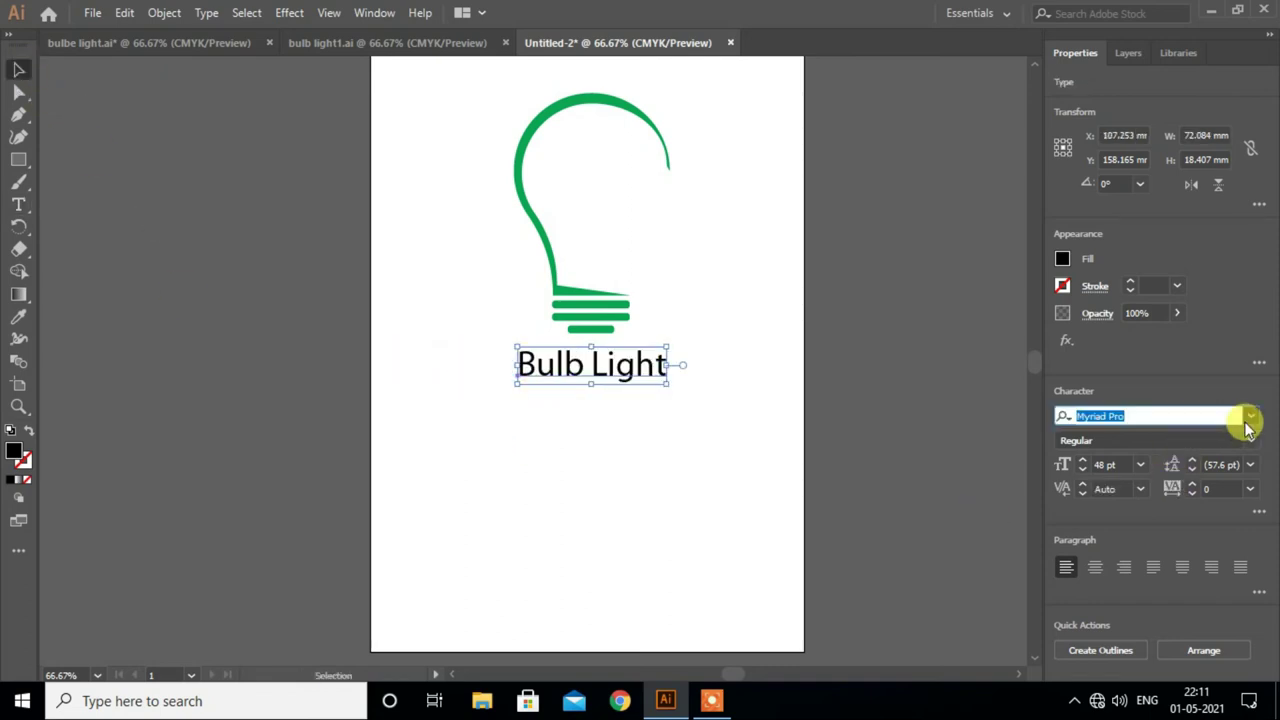
{"action": "scroll", "coordinate": [1166, 537], "scroll_direction": "up", "scroll_amount": 1}
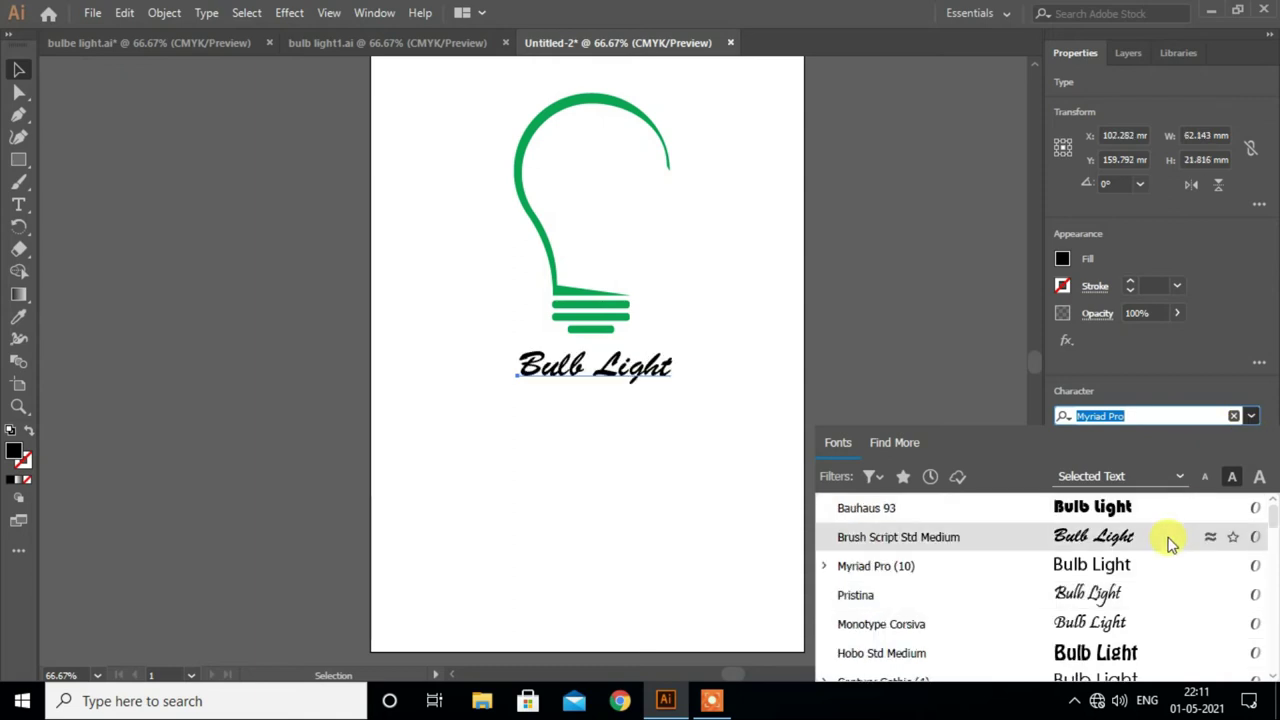
{"action": "left_click", "coordinate": [1114, 508]}
{"action": "key", "text": "Right"}
{"action": "key", "text": "Up"}
{"action": "key", "text": "Up"}
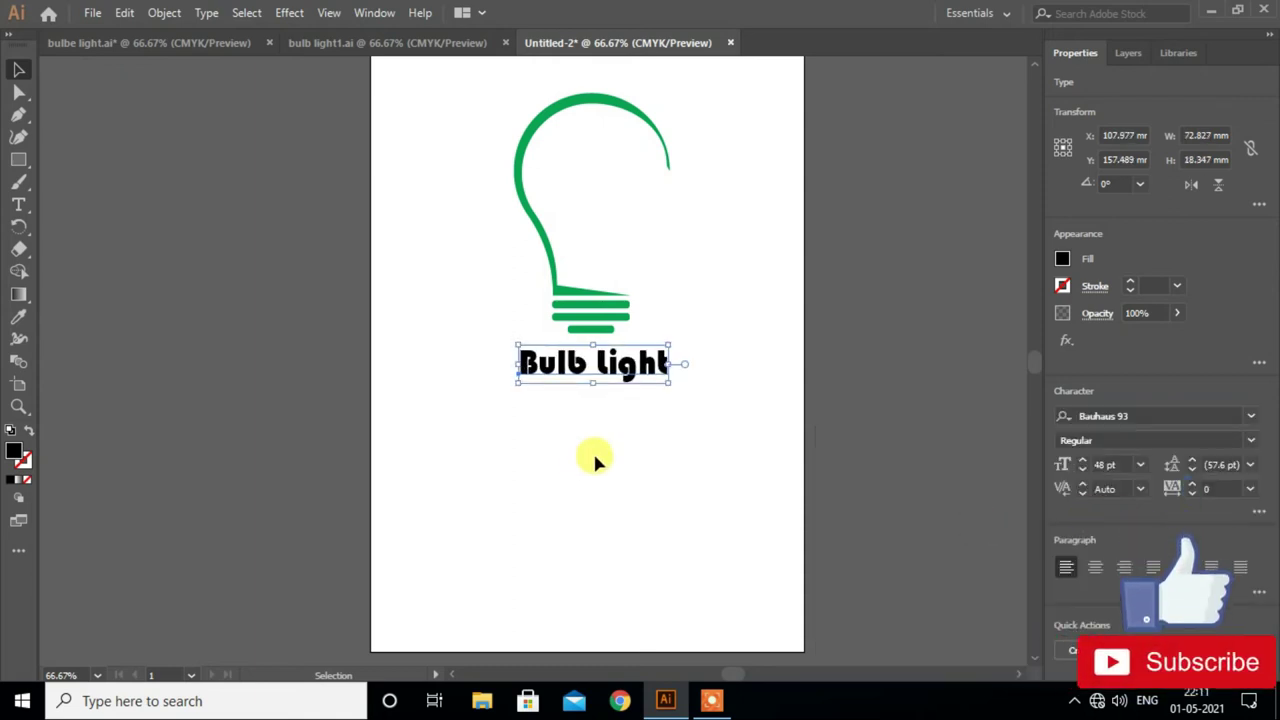
Colour the title with the bulb's green using the Eyedropper.
{"action": "left_click", "coordinate": [18, 316]}
{"action": "left_click", "coordinate": [572, 283]}
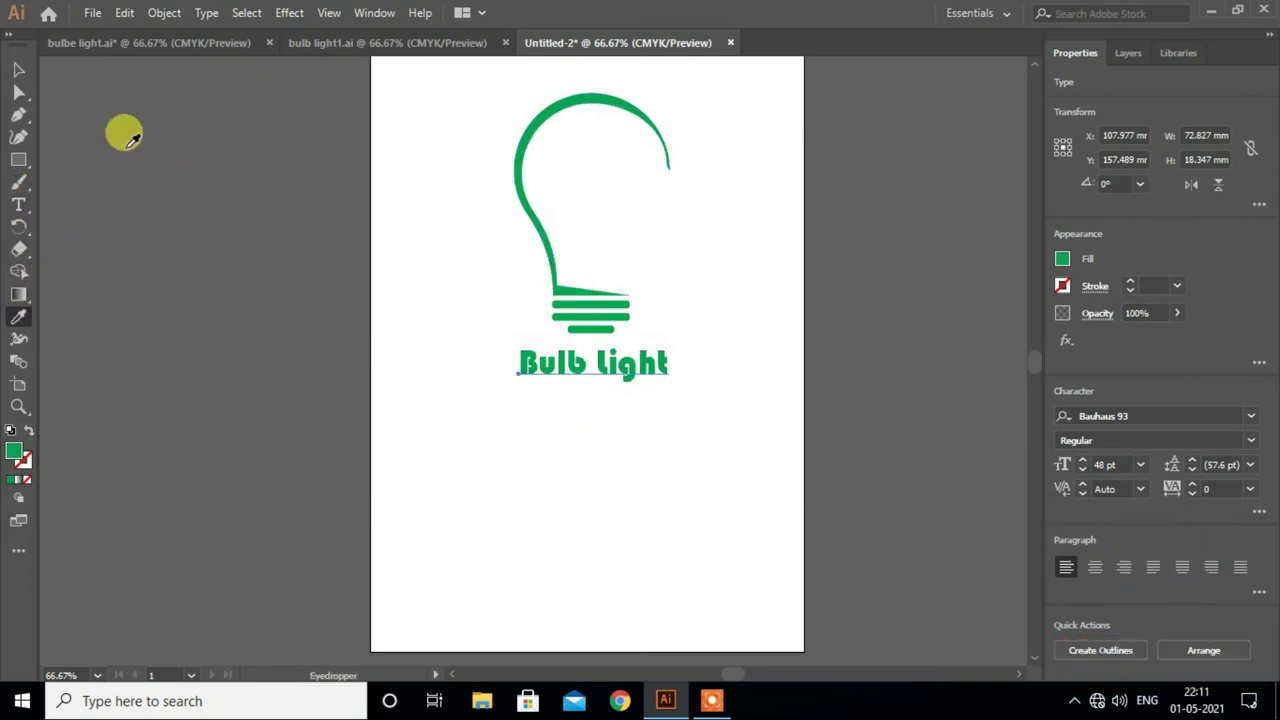
{"action": "left_click", "coordinate": [20, 73]}
Scale the whole logo down around its centre.
{"action": "scroll", "coordinate": [537, 463], "scroll_direction": "up", "scroll_amount": 1}
{"action": "left_click_drag", "start_coordinate": [450, 168], "coordinate": [739, 476]}
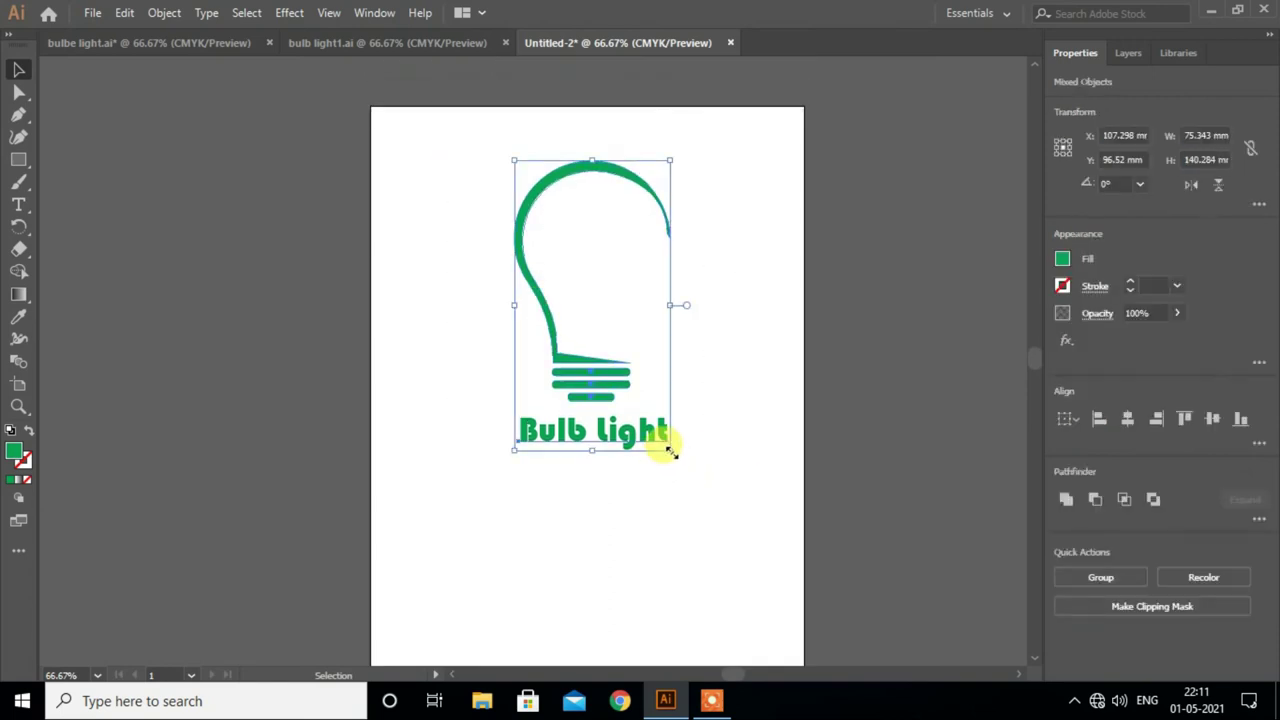
{"action": "left_click_drag", "start_coordinate": [670, 452], "coordinate": [657, 427]}
{"action": "left_click", "coordinate": [713, 418]}
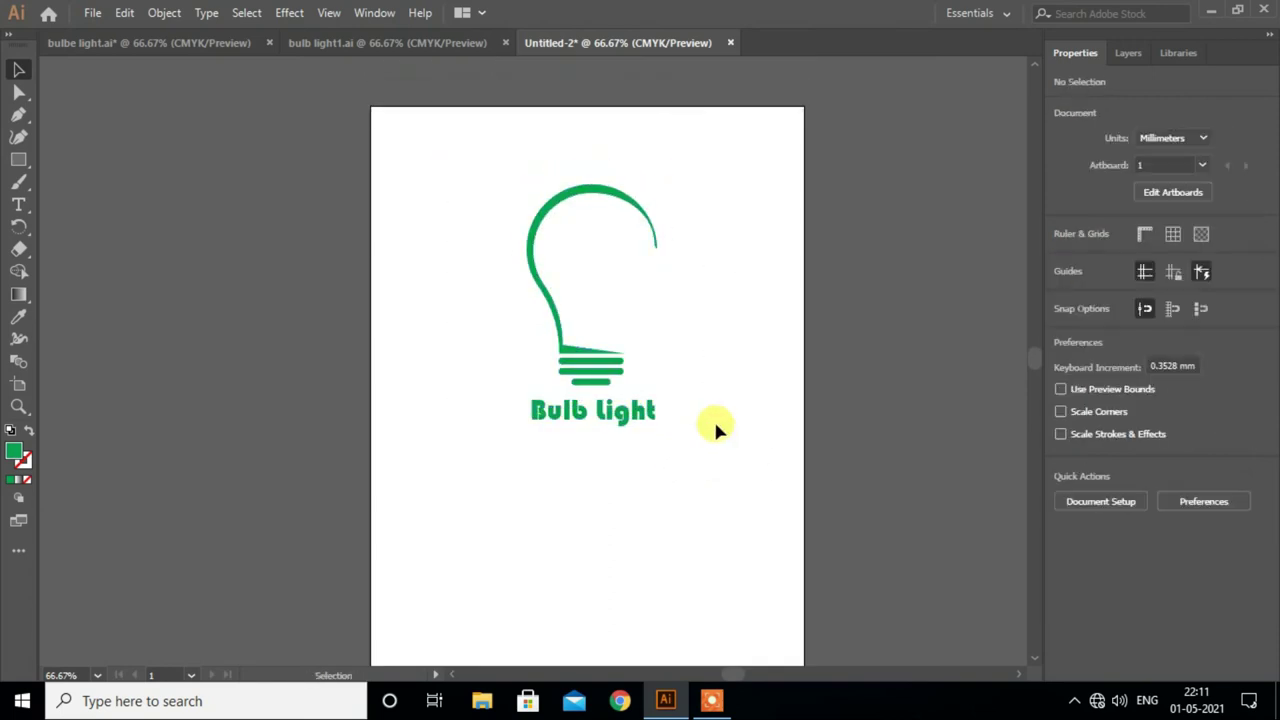
Group the bulb's parts and centre the bulb horizontally over the text.
{"action": "left_click_drag", "start_coordinate": [607, 343], "coordinate": [661, 377]}
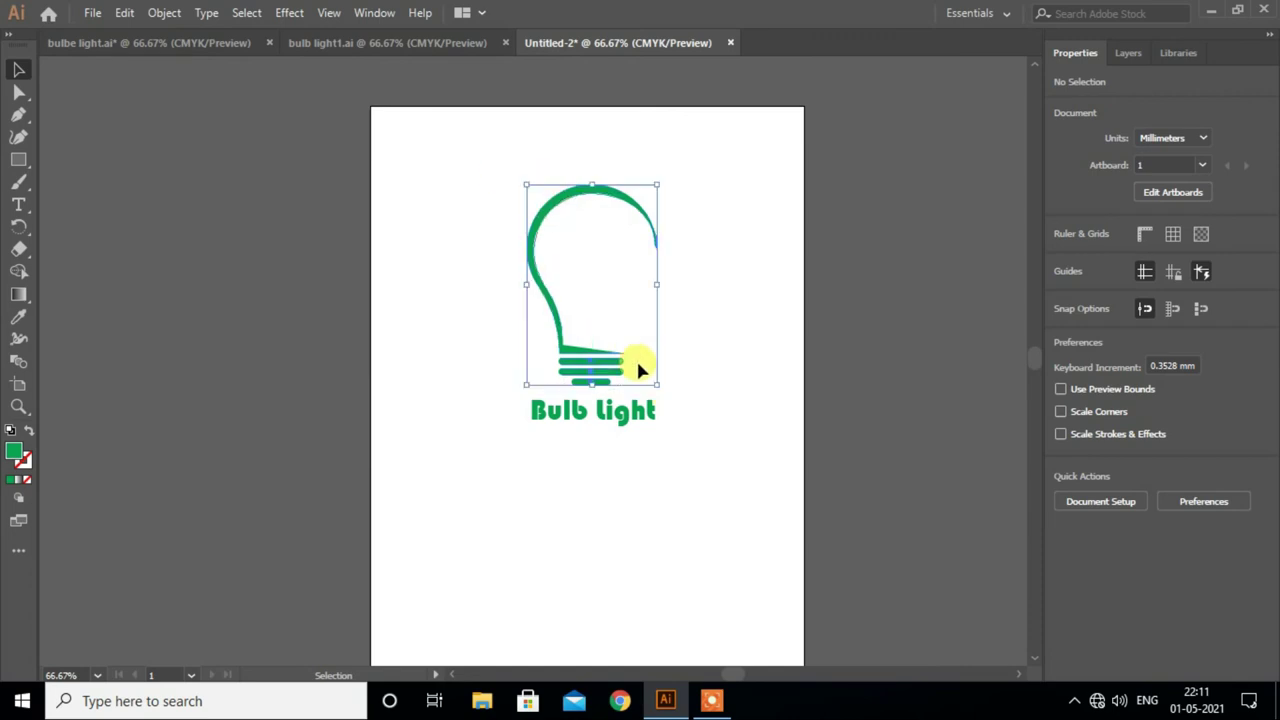
{"action": "right_click", "coordinate": [584, 318]}
{"action": "left_click", "coordinate": [628, 429]}
{"action": "left_click", "coordinate": [720, 430]}
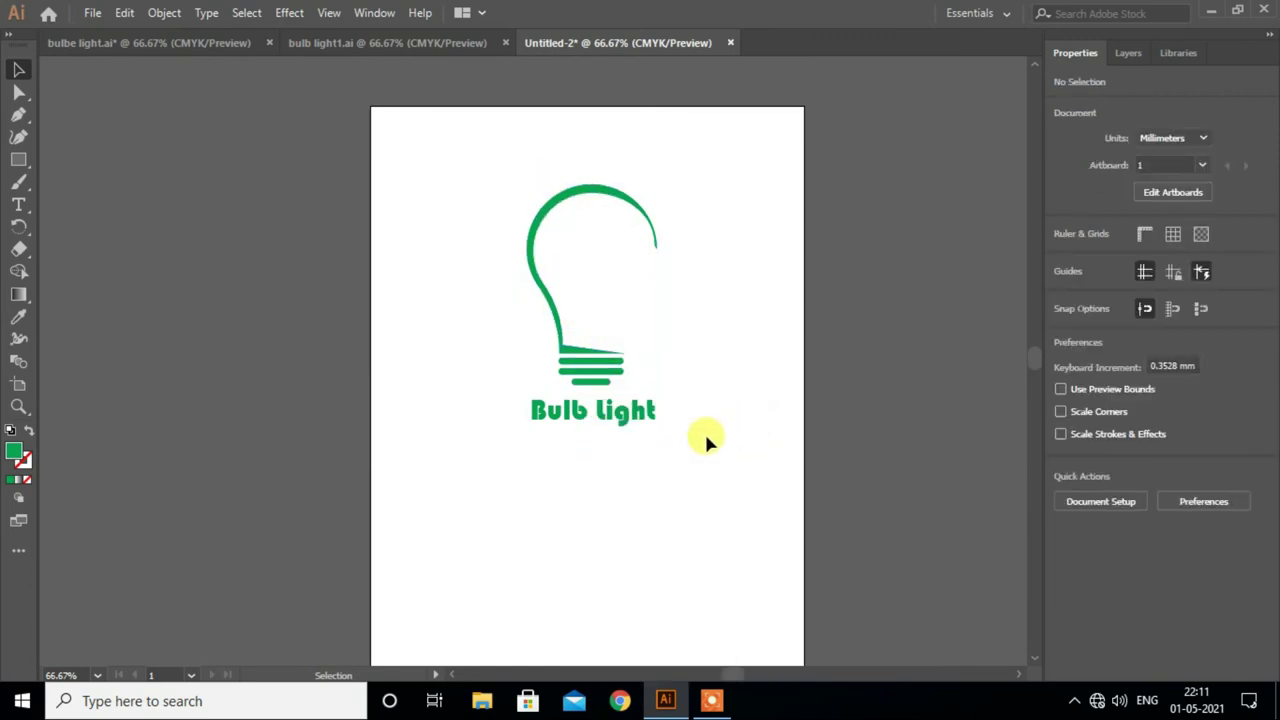
{"action": "left_click_drag", "start_coordinate": [490, 325], "coordinate": [651, 437]}
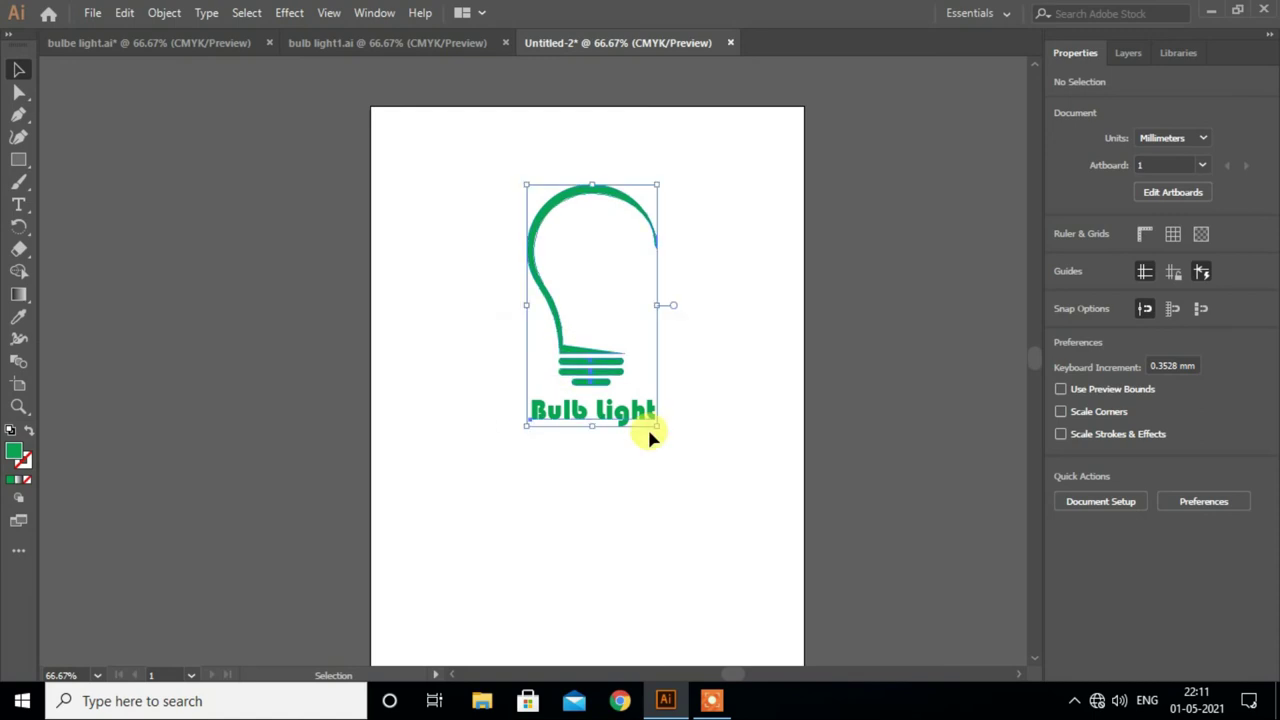
{"action": "left_click", "coordinate": [1127, 420]}
{"action": "left_click", "coordinate": [595, 515]}
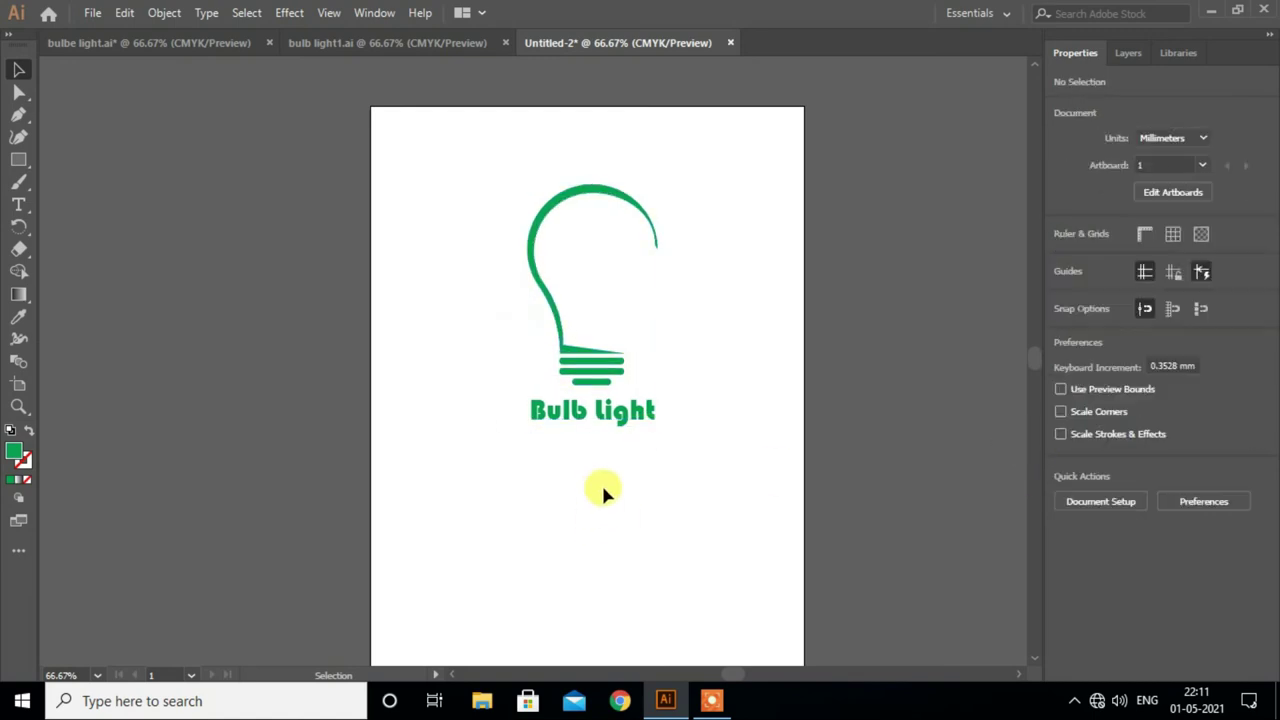
Move the bulb and title together up and to the left.
{"action": "left_click_drag", "start_coordinate": [486, 192], "coordinate": [680, 444]}
{"action": "left_click_drag", "start_coordinate": [612, 370], "coordinate": [494, 305]}
{"action": "left_click", "coordinate": [635, 372]}
{"action": "scroll", "coordinate": [638, 378], "scroll_direction": "down", "scroll_amount": 1}
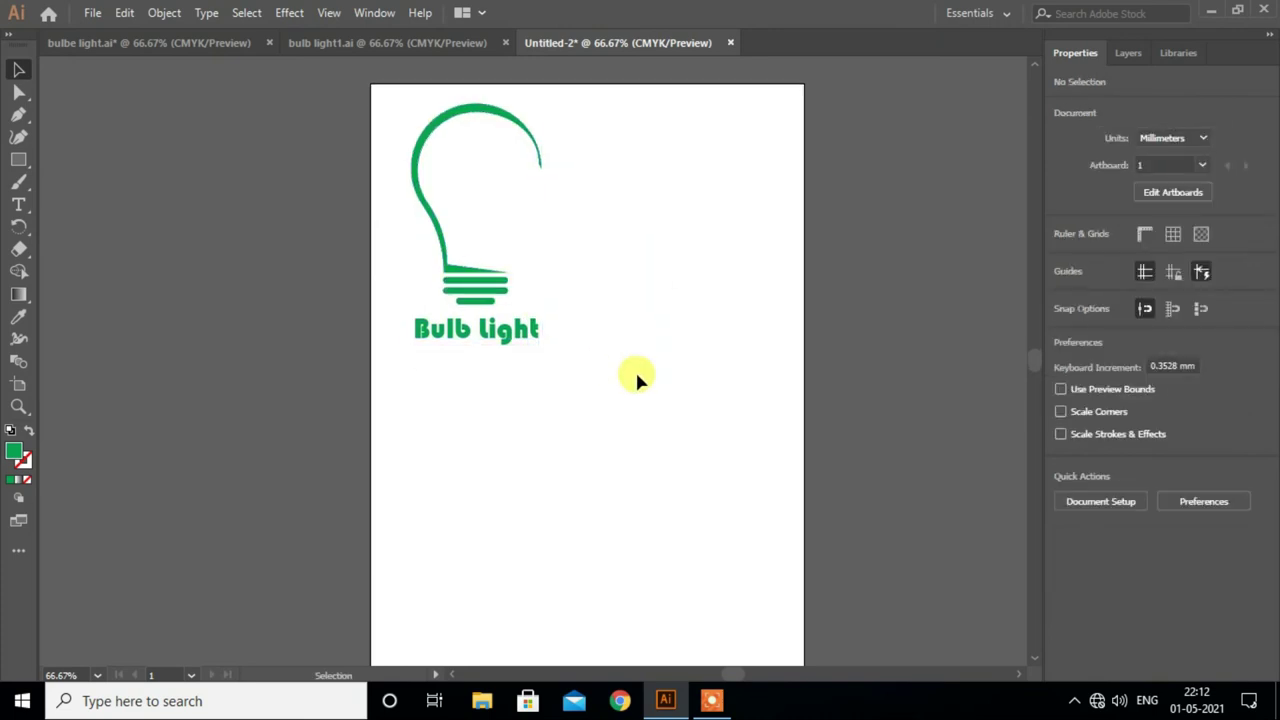
{"action": "scroll", "coordinate": [638, 378], "scroll_direction": "down", "scroll_amount": 2}
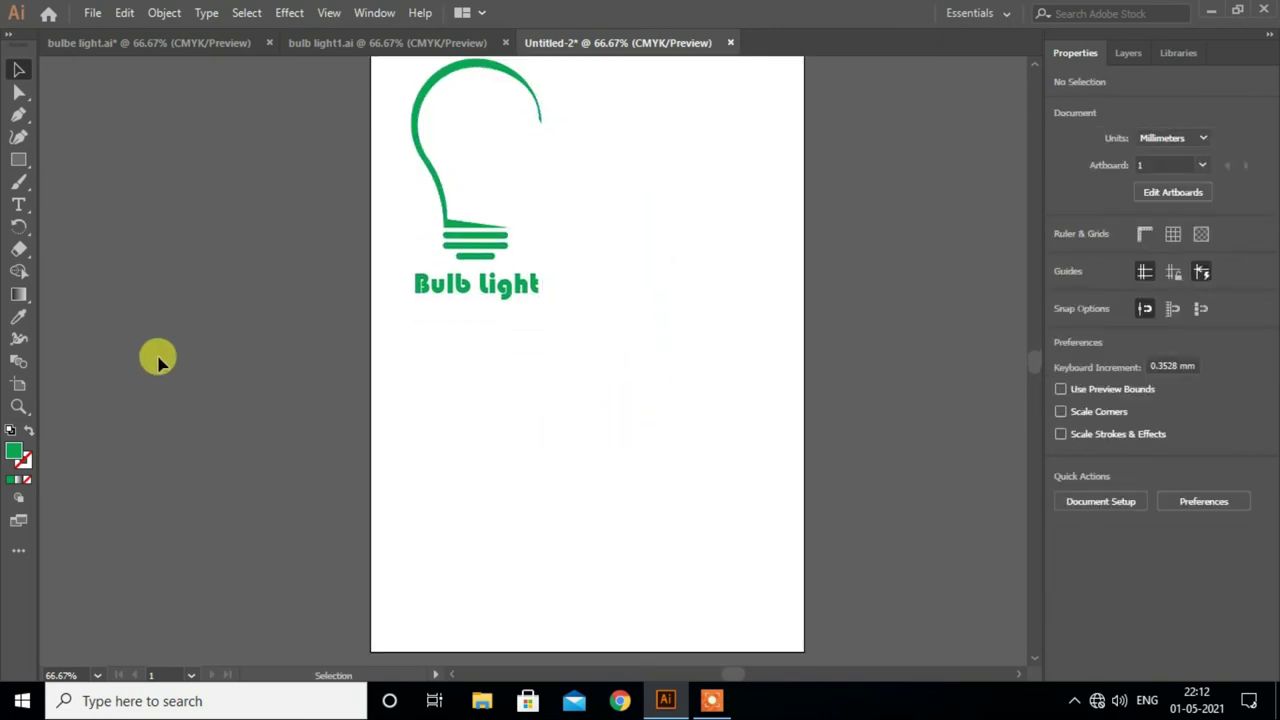
Draw a rectangle at the lower right of the page and fill it dark grey.
{"action": "left_click", "coordinate": [18, 160]}
{"action": "mouse_move", "coordinate": [508, 354]}
{"action": "left_mouse_down"}
{"action": "mouse_move", "coordinate": [772, 572]}
{"action": "mouse_move", "coordinate": [733, 633]}
{"action": "left_mouse_up"}
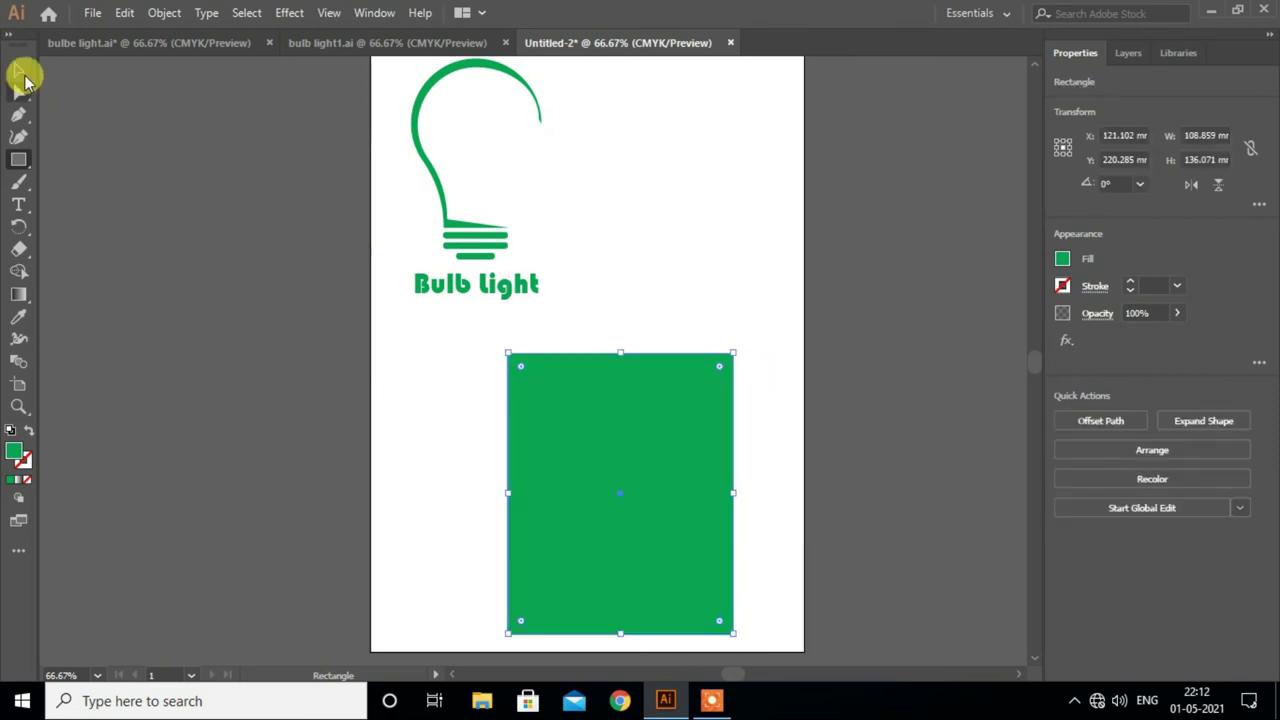
{"action": "left_click_drag", "start_coordinate": [565, 410], "coordinate": [602, 393]}
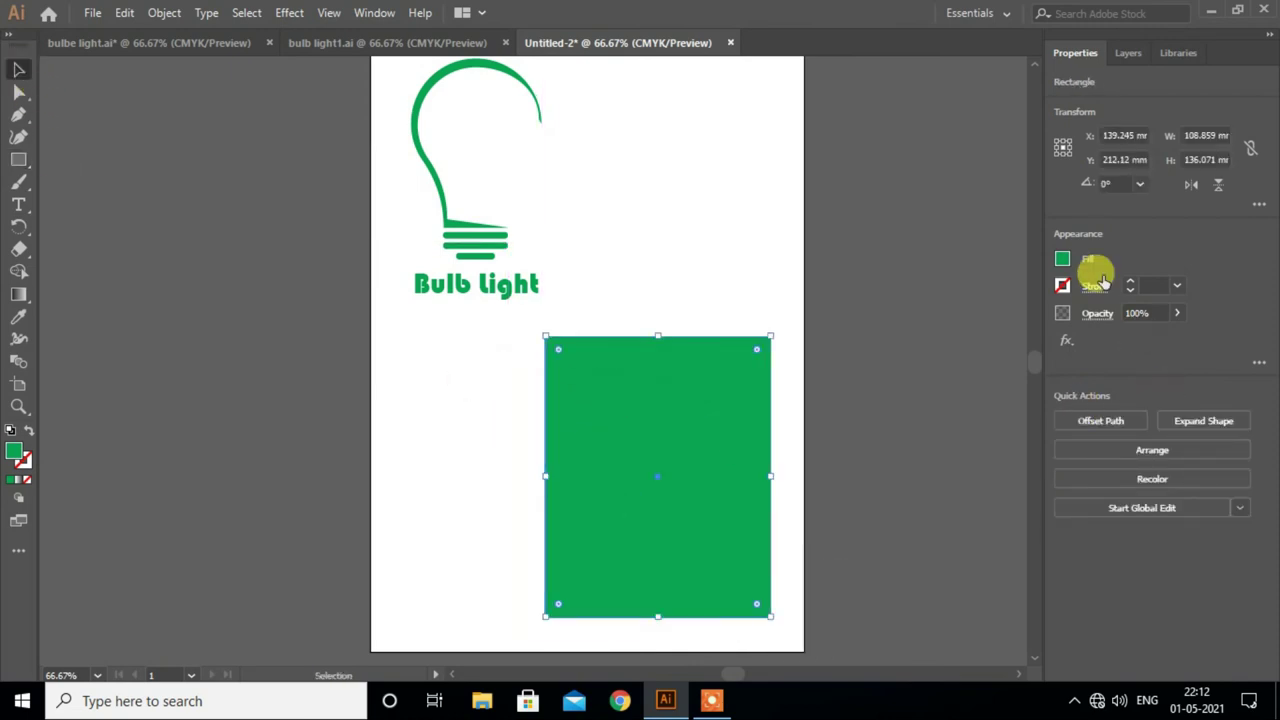
{"action": "left_click", "coordinate": [1062, 258]}
{"action": "left_click", "coordinate": [885, 381]}
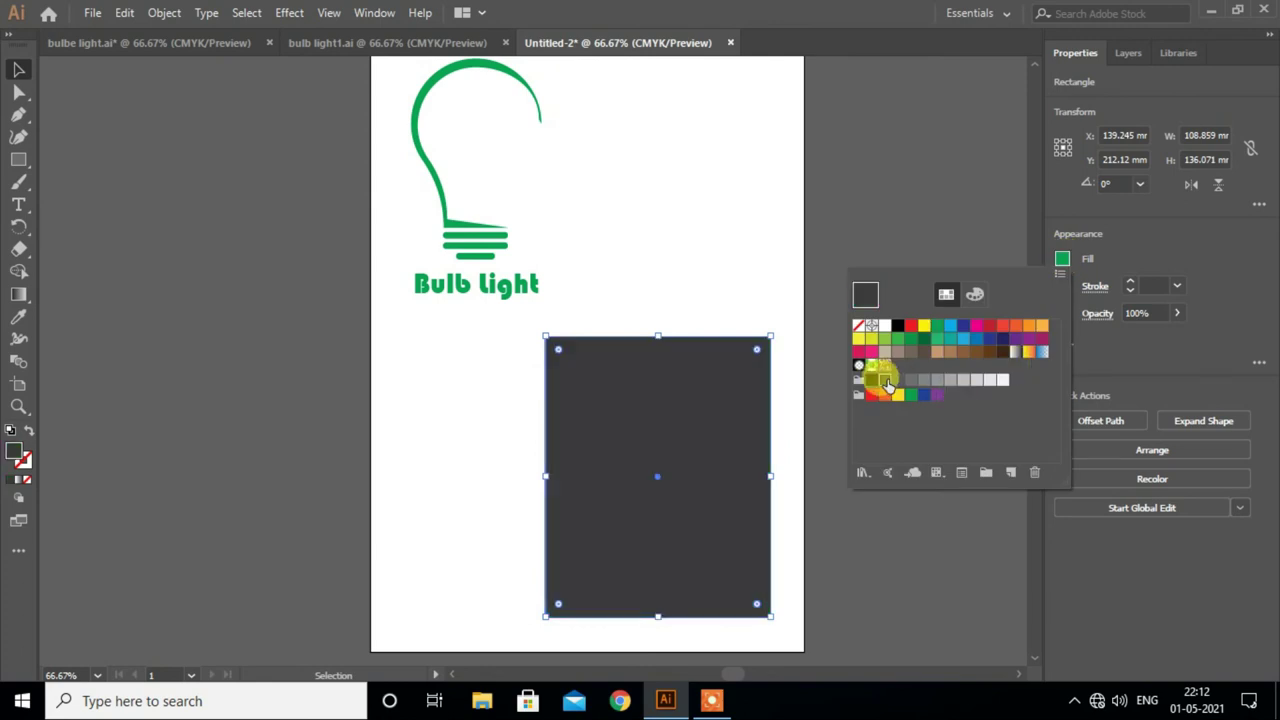
{"action": "left_click", "coordinate": [766, 266]}
{"action": "left_click", "coordinate": [757, 300]}
Send the dark grey rectangle behind all other artwork and select the whole bulb logo.
{"action": "scroll", "coordinate": [709, 371], "scroll_direction": "down", "scroll_amount": 1}
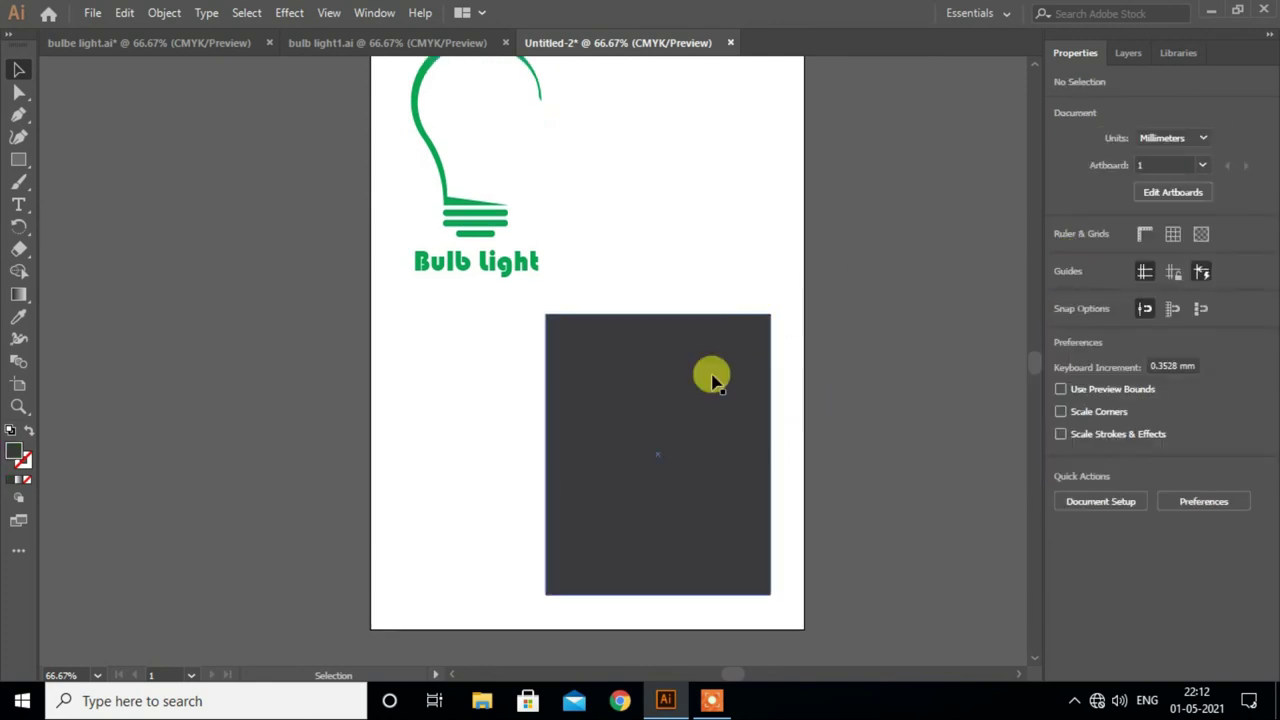
{"action": "scroll", "coordinate": [712, 388], "scroll_direction": "up", "scroll_amount": 2}
{"action": "left_click", "coordinate": [712, 390]}
{"action": "right_click", "coordinate": [716, 395]}
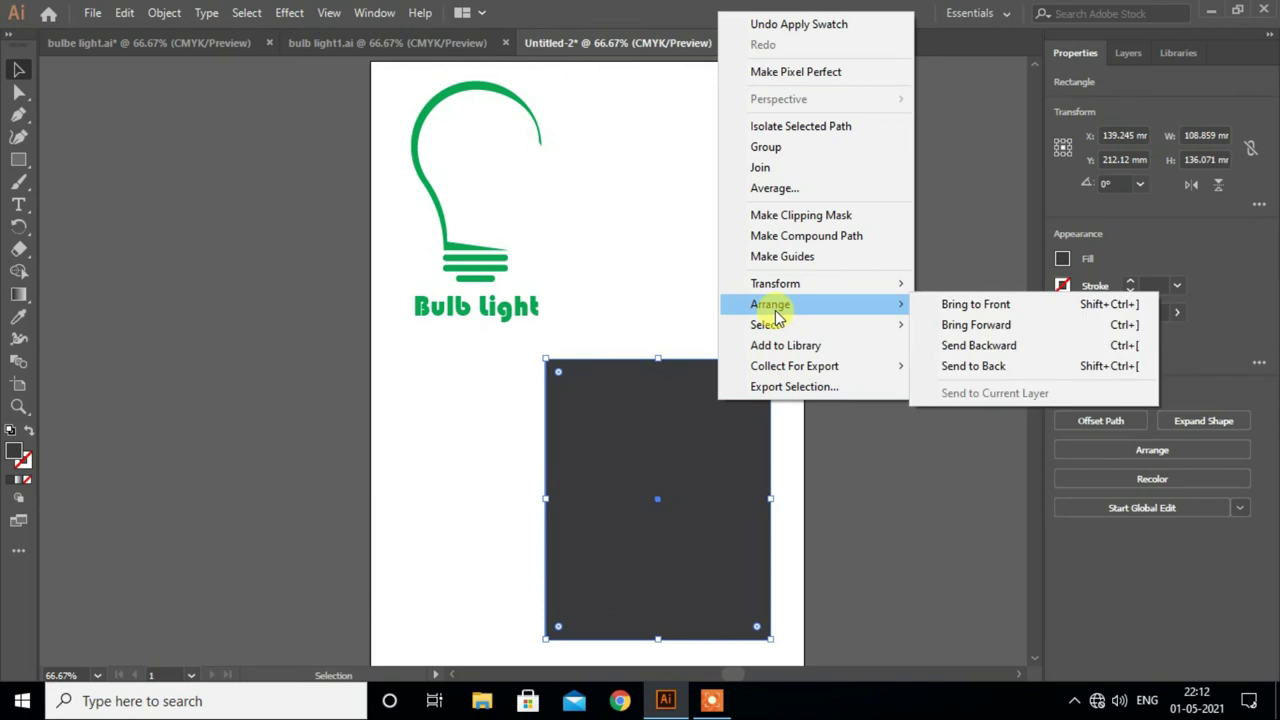
{"action": "left_click", "coordinate": [975, 366]}
{"action": "left_click", "coordinate": [729, 262]}
{"action": "scroll", "coordinate": [729, 262], "scroll_direction": "down", "scroll_amount": 1}
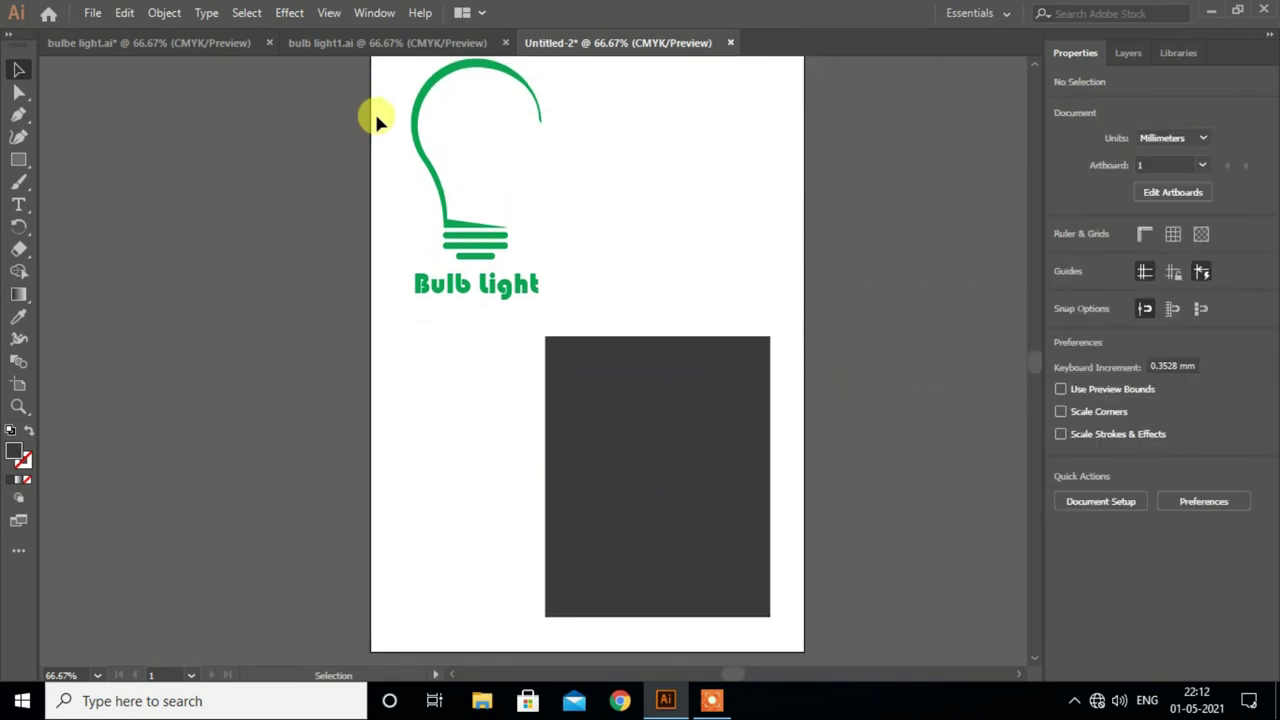
{"action": "left_click_drag", "start_coordinate": [490, 298], "coordinate": [680, 586]}
{"action": "right_click", "coordinate": [494, 296]}
Group the bulb logo and position a copy of it on the rectangle.
{"action": "left_click", "coordinate": [530, 404]}
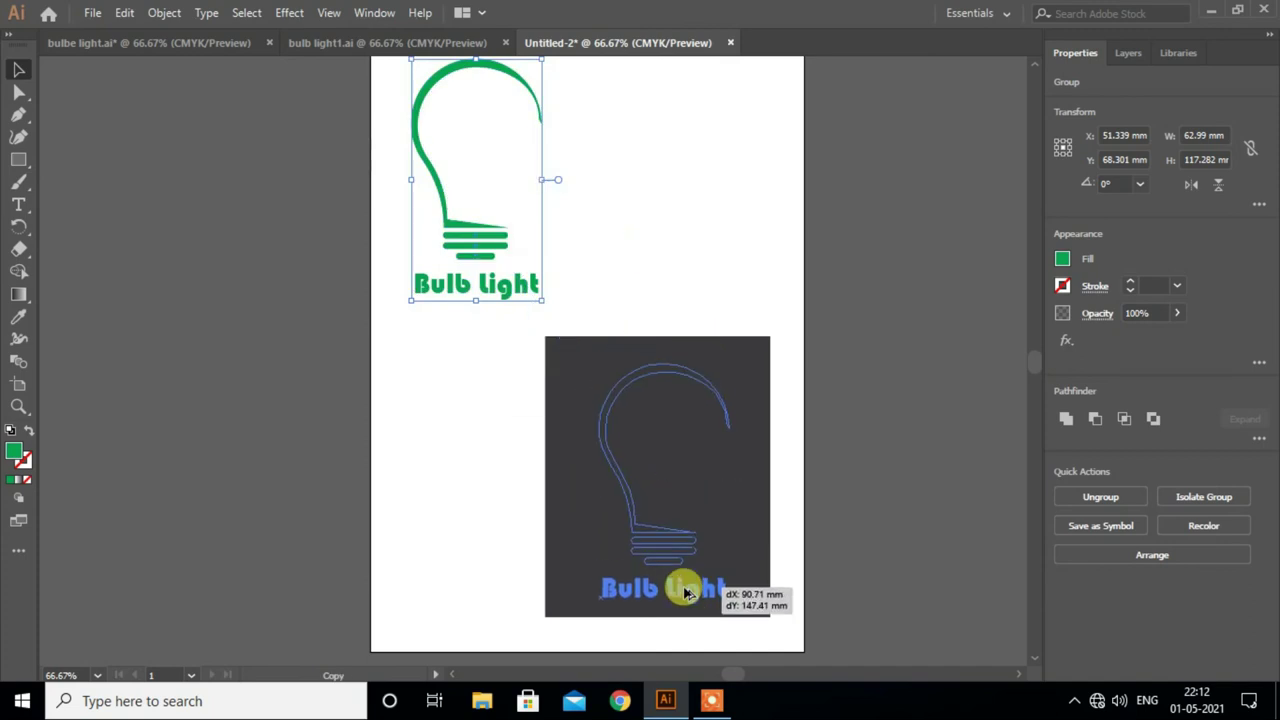
{"action": "left_click", "coordinate": [680, 571], "text": "shift"}
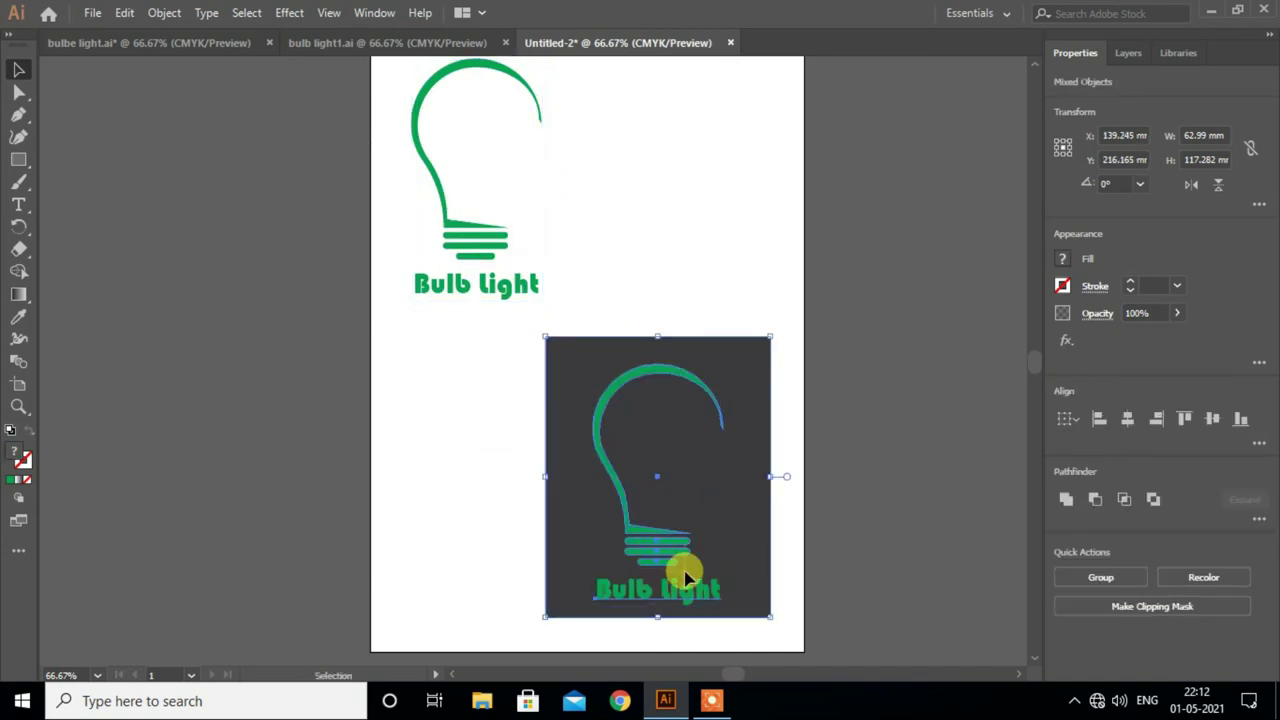
{"action": "scroll", "coordinate": [757, 477], "scroll_direction": "down", "scroll_amount": 2}
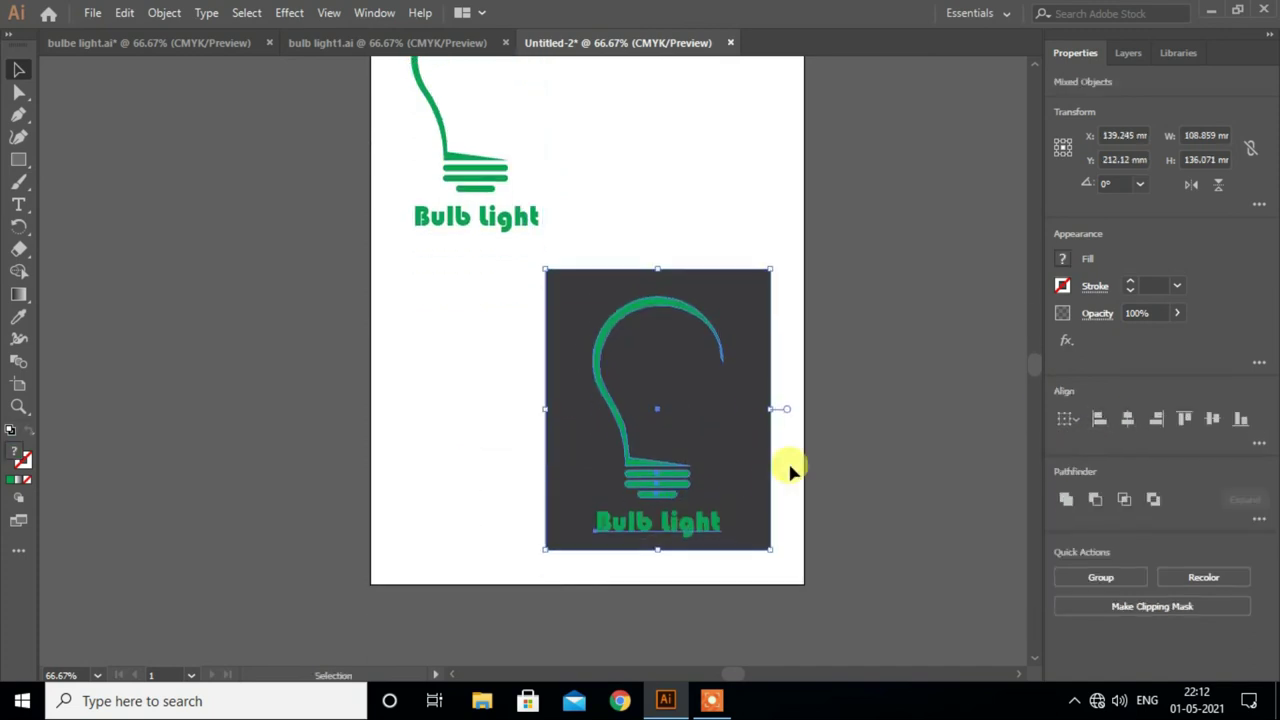
{"action": "left_click", "coordinate": [791, 466]}
{"action": "left_click", "coordinate": [657, 490]}
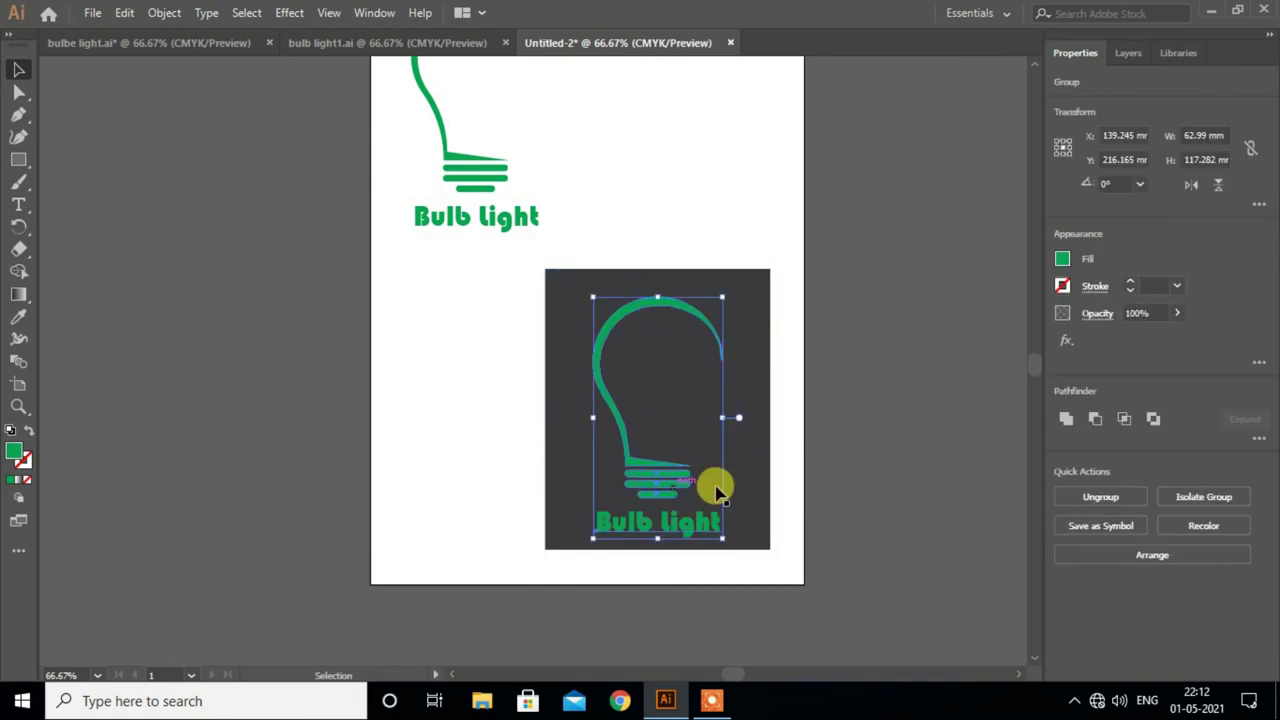
Fill the copied bulb logo with white.
{"action": "left_click", "coordinate": [1062, 258]}
{"action": "left_click", "coordinate": [857, 329]}
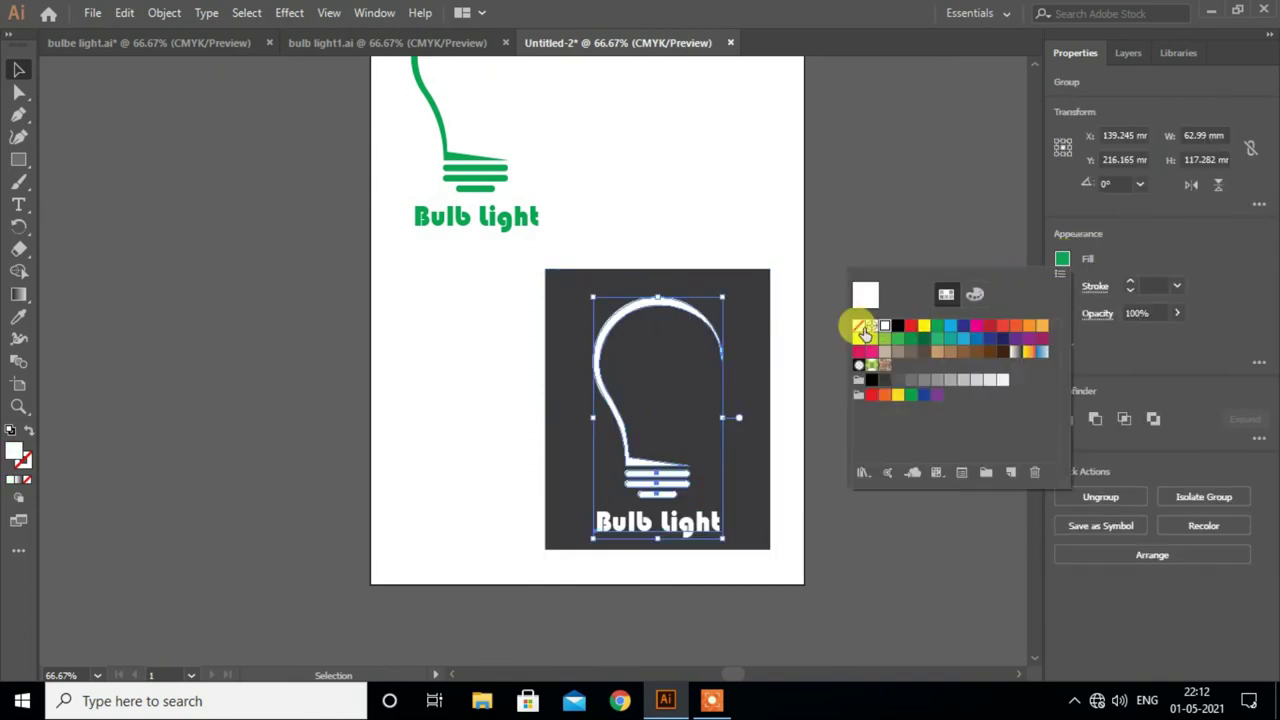
{"action": "left_click", "coordinate": [723, 221]}
{"action": "scroll", "coordinate": [718, 210], "scroll_direction": "up", "scroll_amount": 1}
{"action": "scroll", "coordinate": [712, 260], "scroll_direction": "down", "scroll_amount": 1, "text": "alt"}
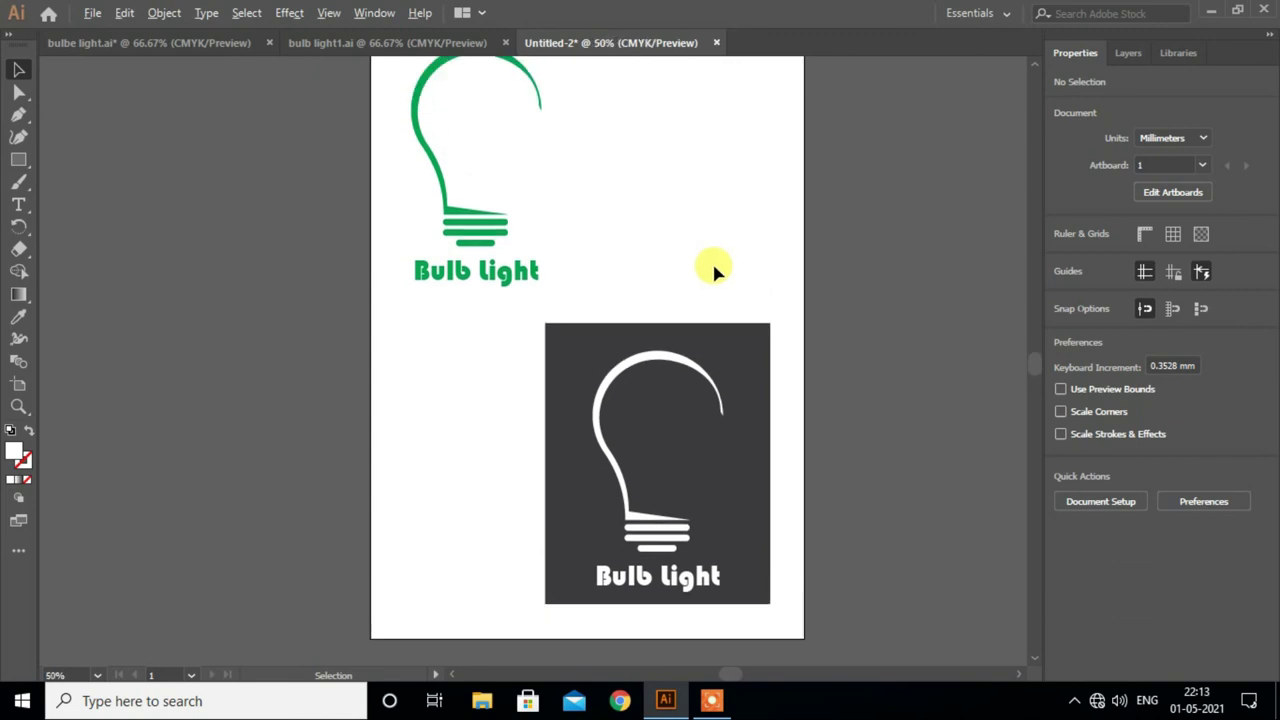
{"action": "scroll", "coordinate": [712, 260], "scroll_direction": "up", "scroll_amount": 2, "text": "alt"}
{"action": "scroll", "coordinate": [713, 268], "scroll_direction": "up", "scroll_amount": 2}
{"action": "scroll", "coordinate": [713, 268], "scroll_direction": "down", "scroll_amount": 1}
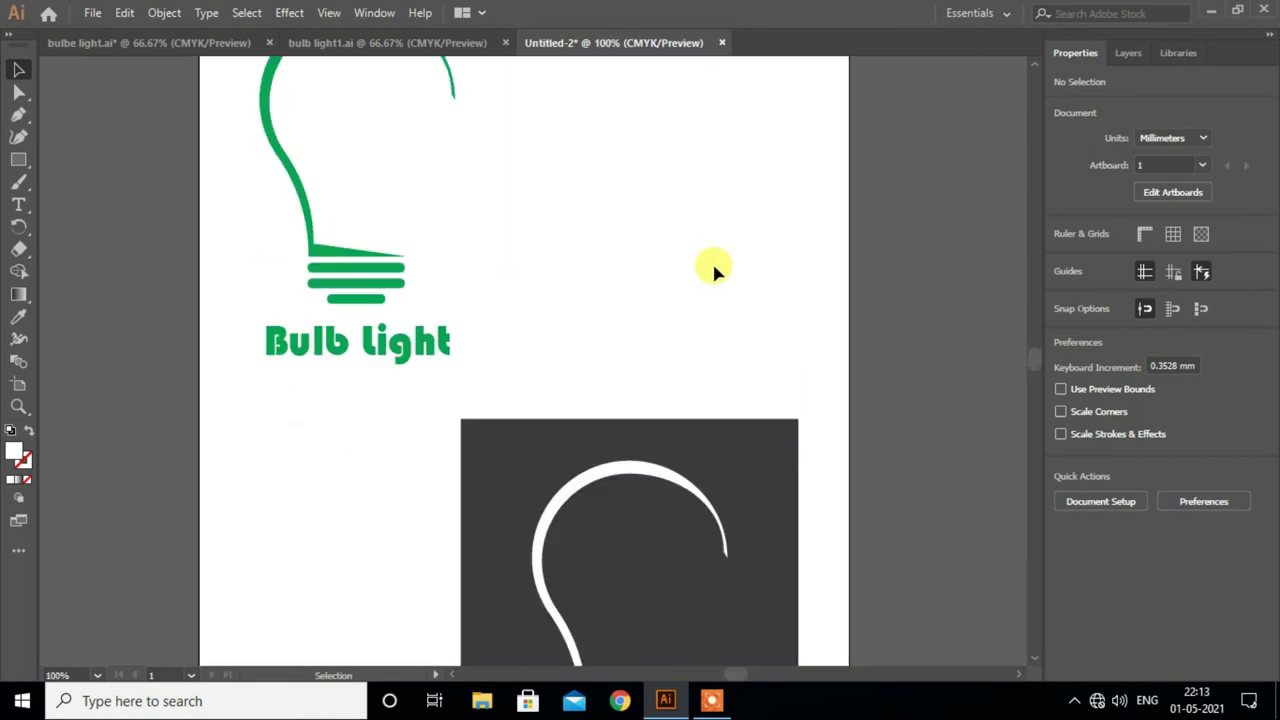
{"action": "scroll", "coordinate": [713, 268], "scroll_direction": "down", "scroll_amount": 2}
{"action": "scroll", "coordinate": [713, 268], "scroll_direction": "down", "scroll_amount": 1}
{"action": "scroll", "coordinate": [713, 268], "scroll_direction": "down", "scroll_amount": 1}
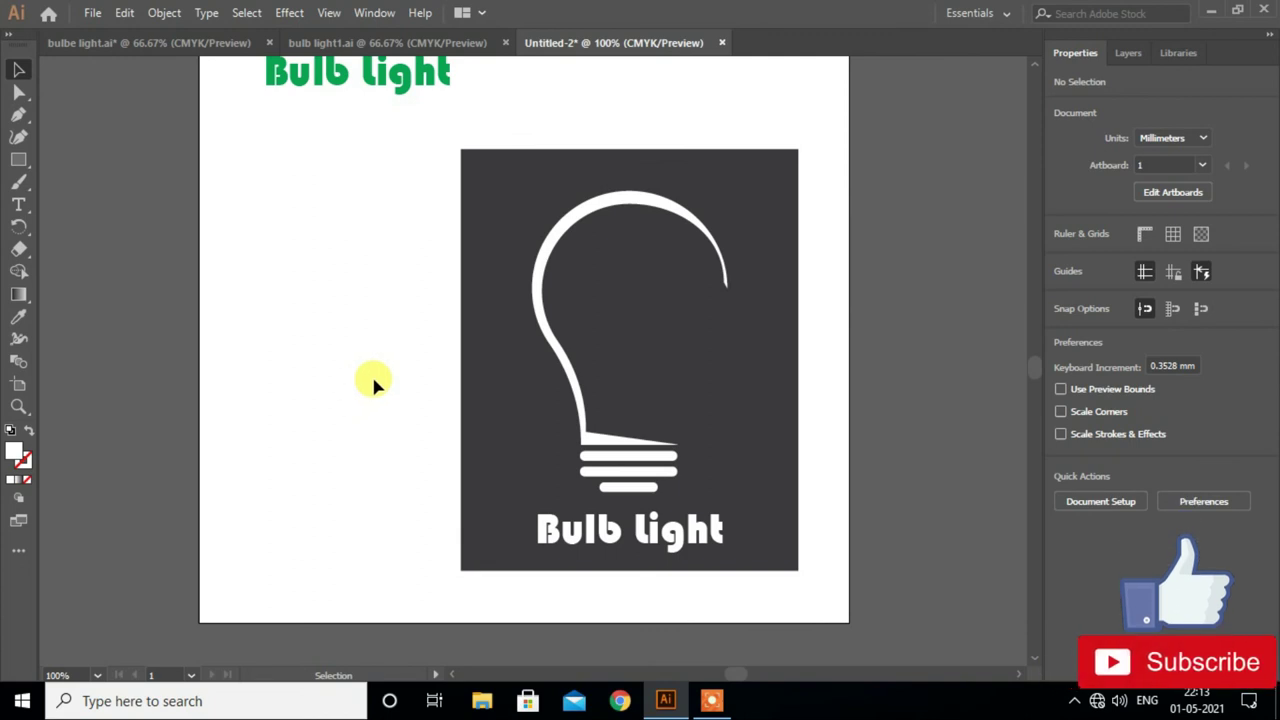
Recolour the background rectangle to CMYK Green and view the whole page.
{"action": "left_click", "coordinate": [534, 383]}
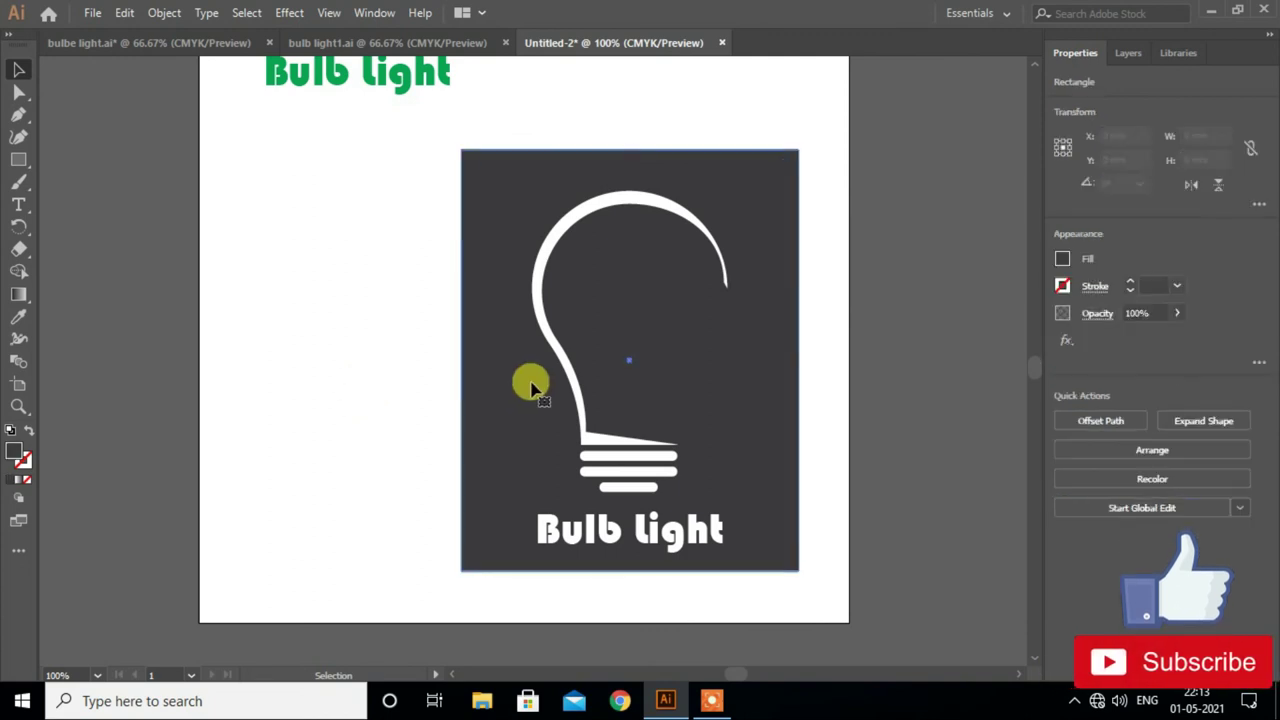
{"action": "left_click", "coordinate": [1062, 262]}
{"action": "left_click", "coordinate": [923, 325]}
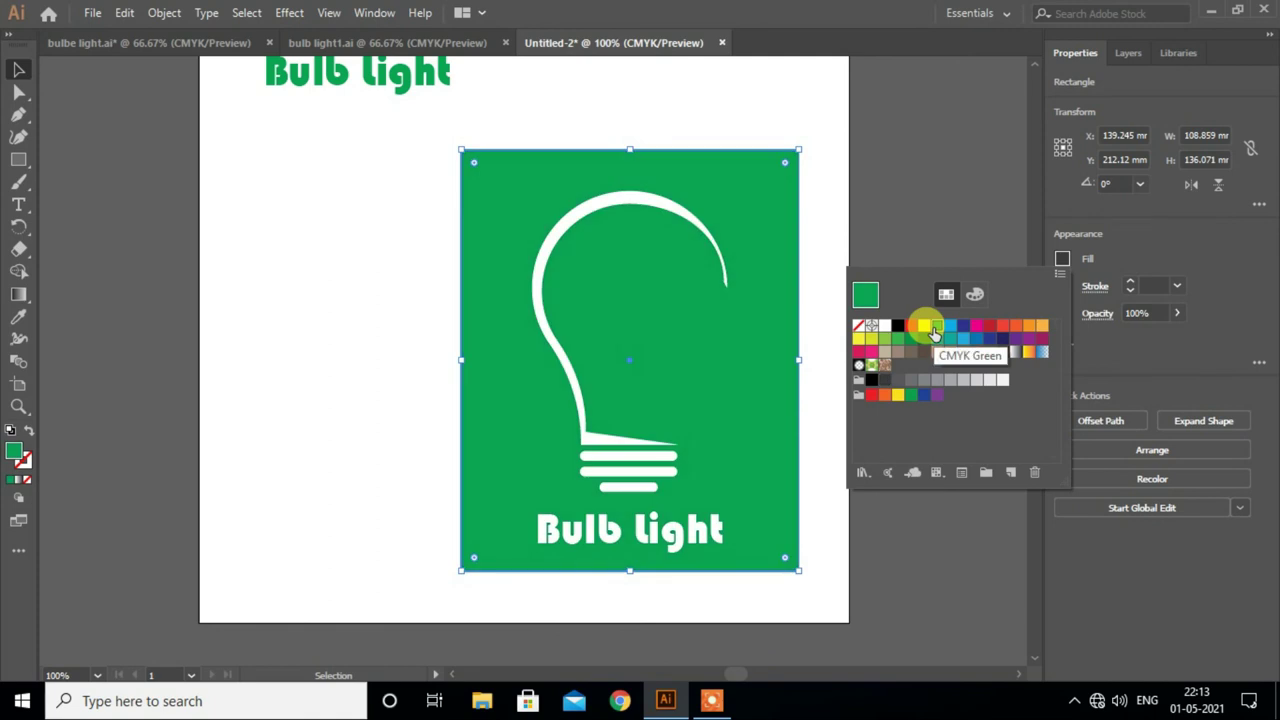
{"action": "left_click", "coordinate": [323, 391]}
{"action": "left_click", "coordinate": [414, 390]}
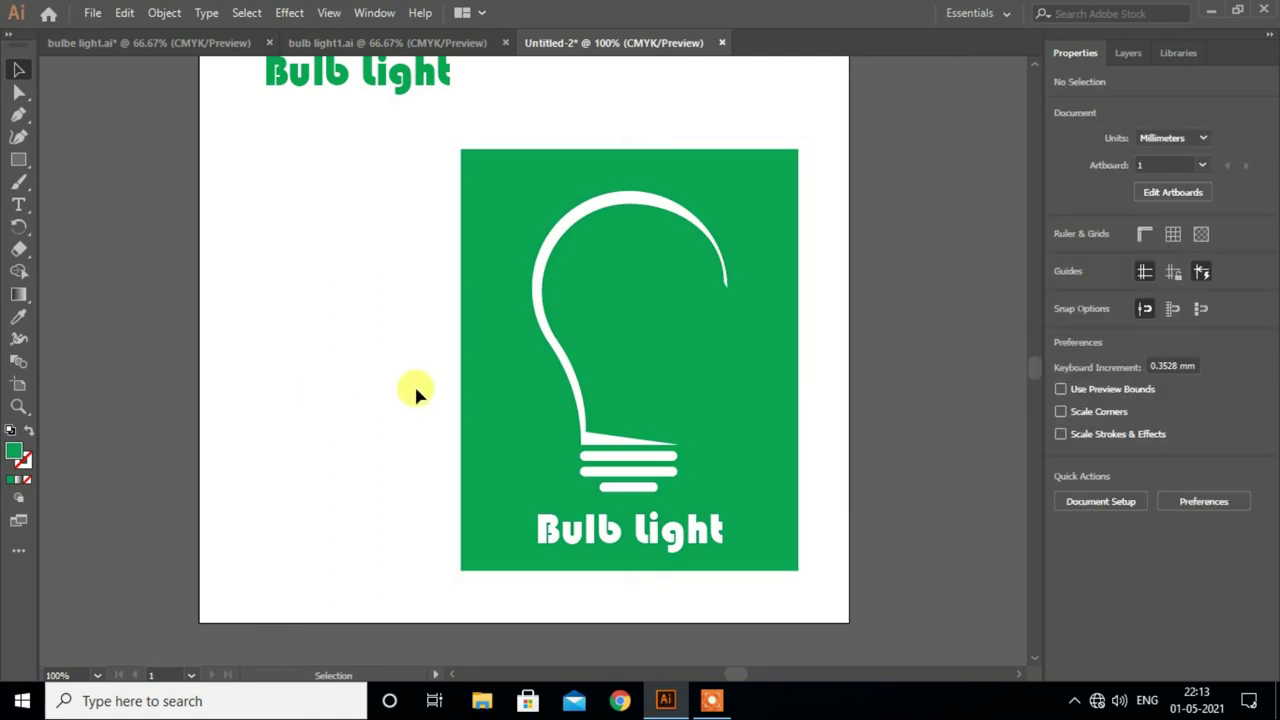
{"action": "scroll", "coordinate": [414, 383], "scroll_direction": "down", "scroll_amount": 1}
{"action": "scroll", "coordinate": [369, 388], "scroll_direction": "up", "scroll_amount": 1}
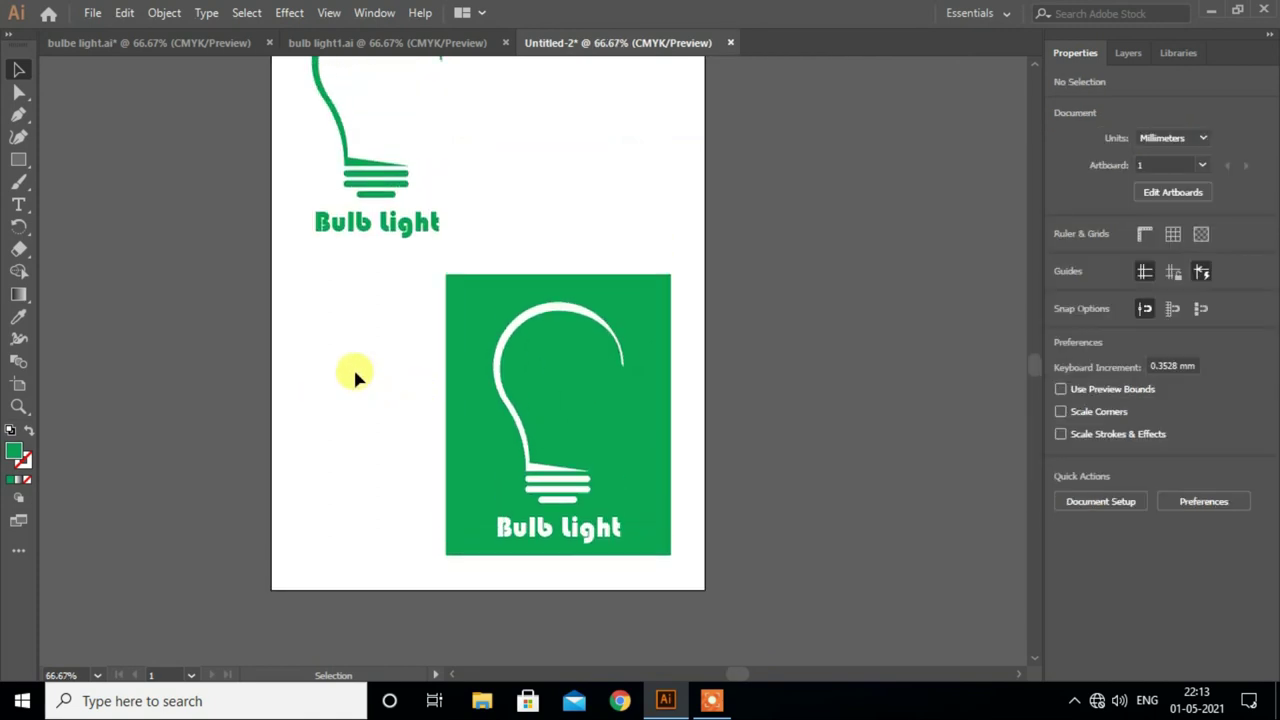
{"action": "left_click_drag", "start_coordinate": [355, 377], "coordinate": [414, 440]}
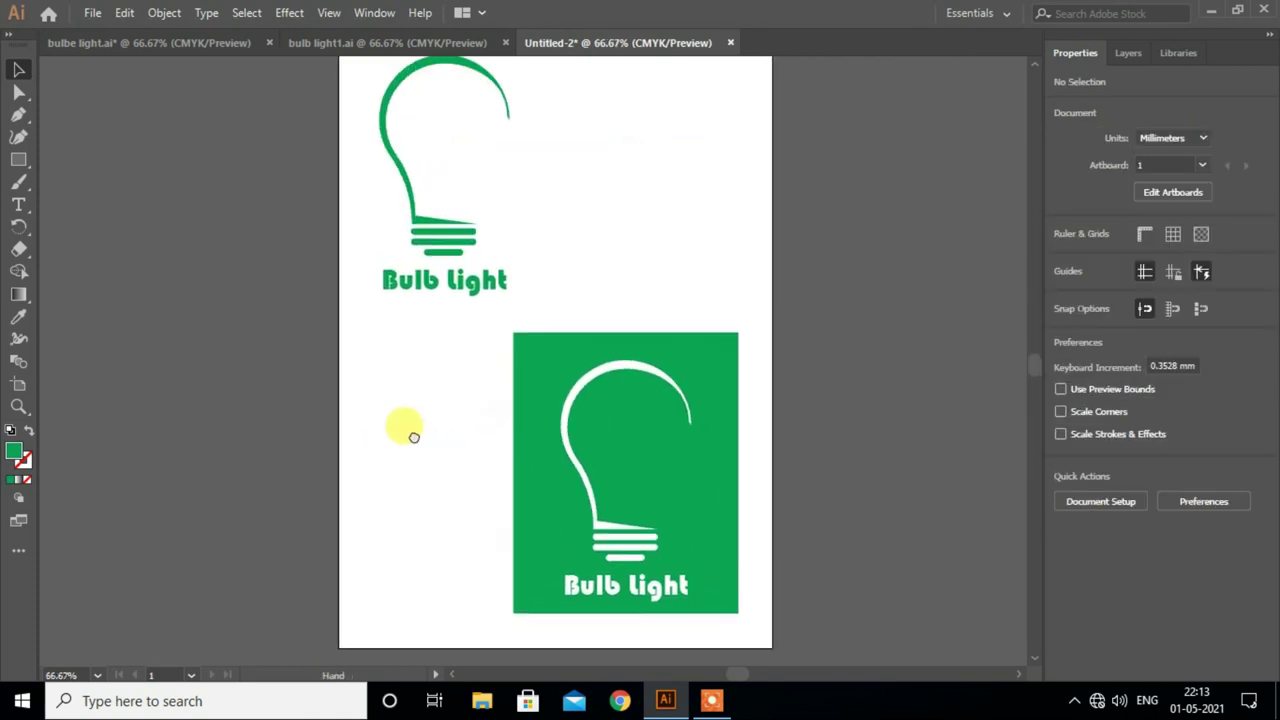
{"action": "left_click", "coordinate": [711, 700]}
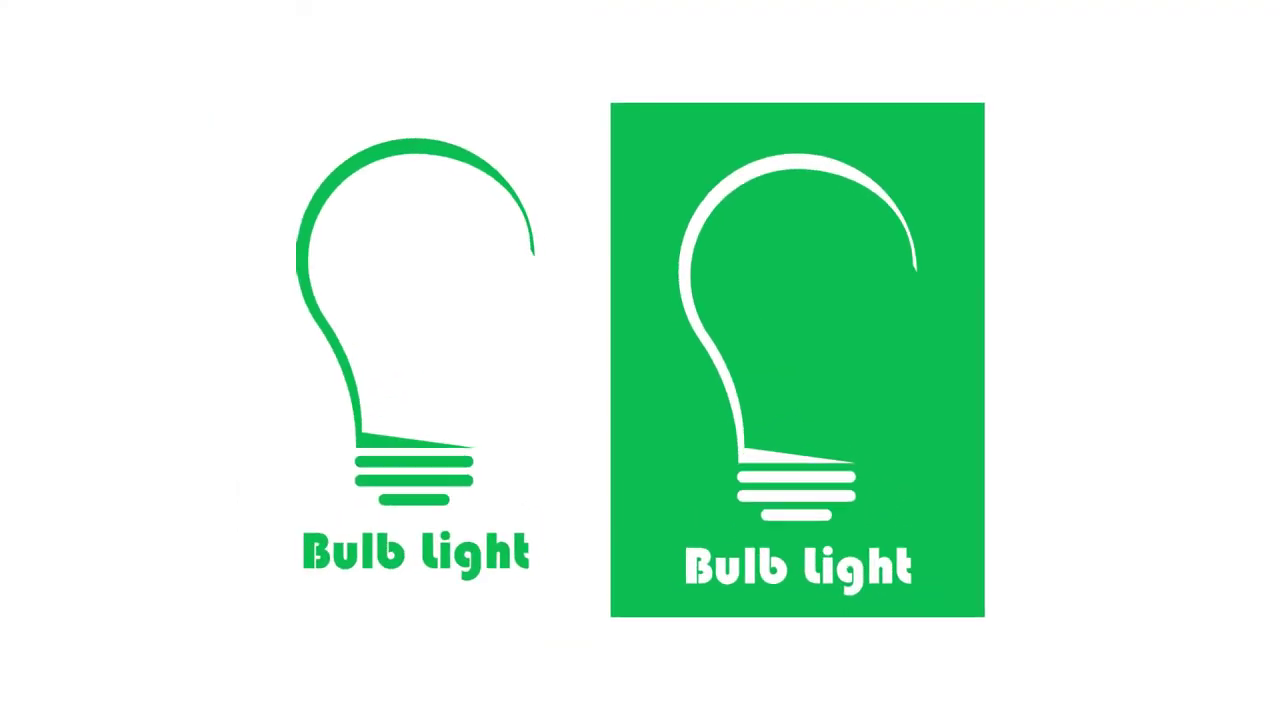